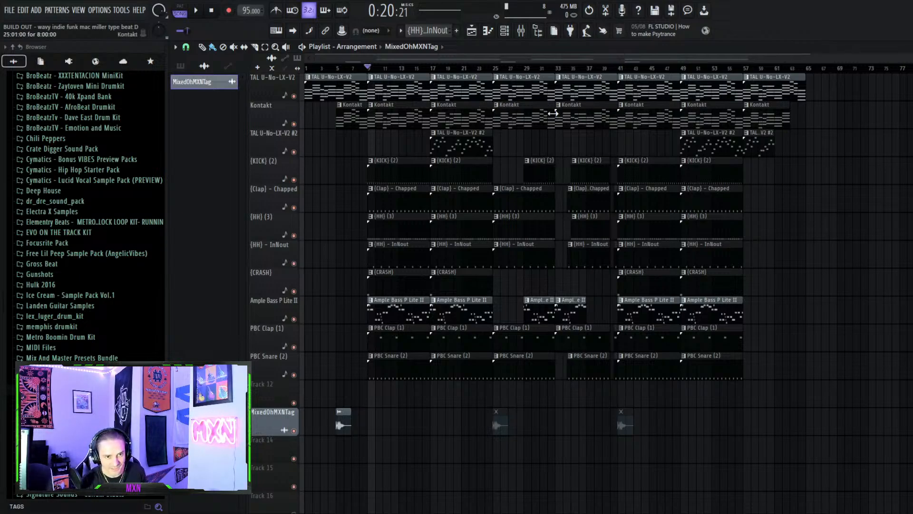
# - Play the arrangement from bar 9 and stop playback
pyautogui.press('space')
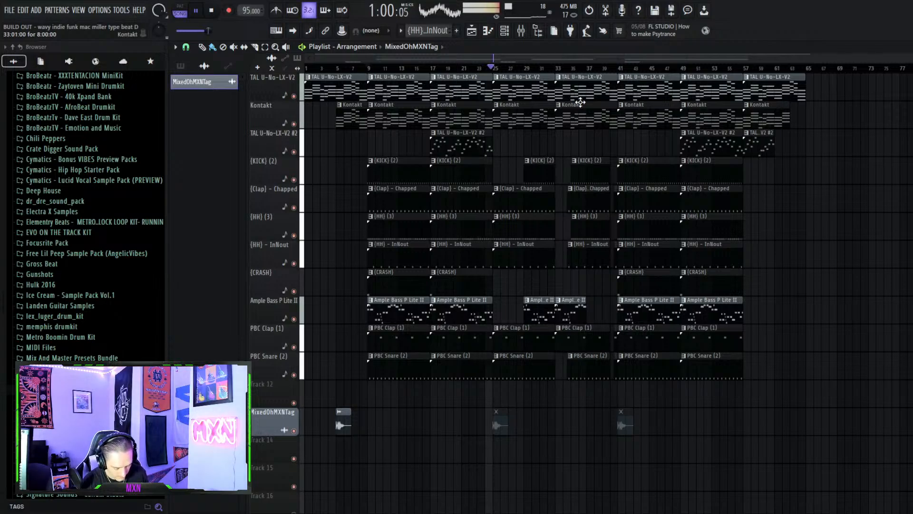
pyautogui.press('space')
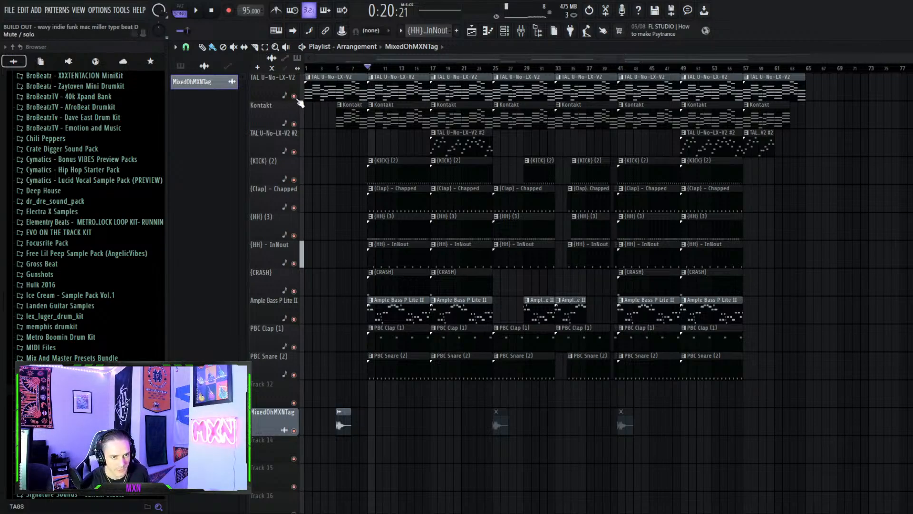
# - Open the TAL U-No-LX-V2 pattern in the piano roll and examine its chord notes across all eight bars
pyautogui.click(505, 31)
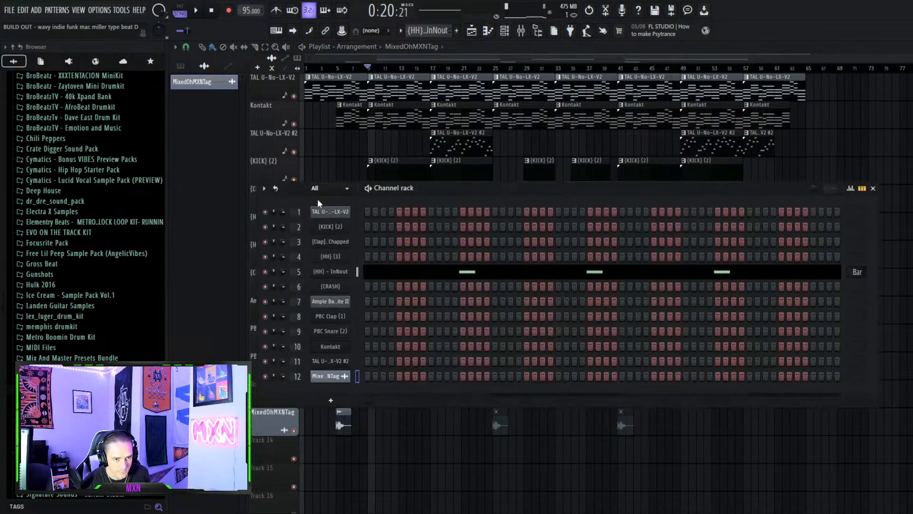
pyautogui.scroll(2, 436, 32)
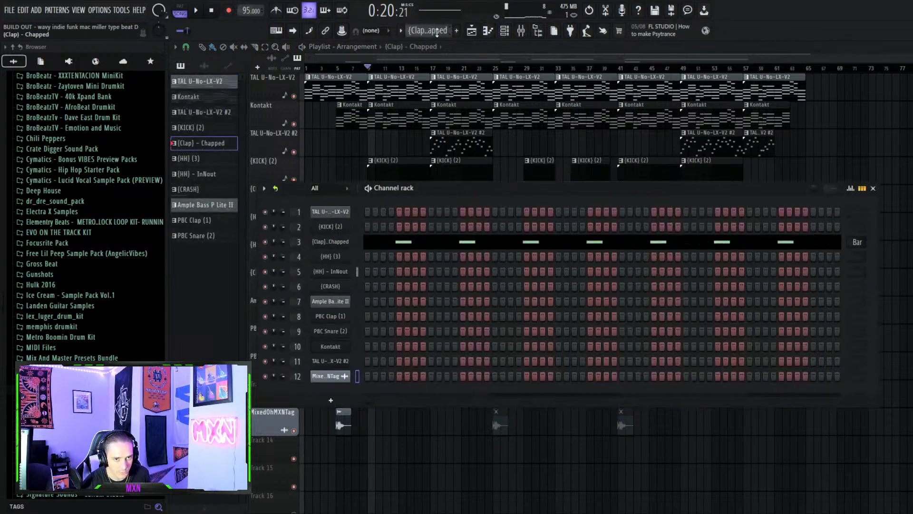
pyautogui.doubleClick(228, 84)
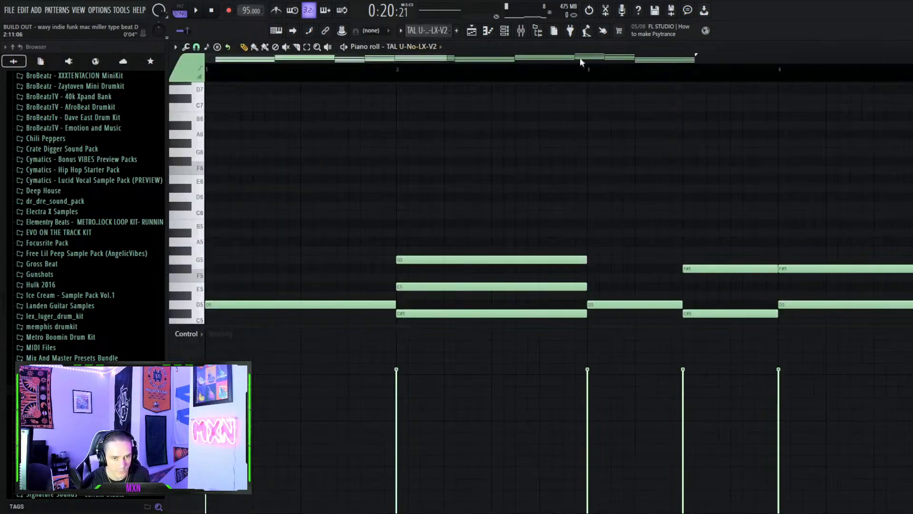
pyautogui.scroll(-6, 561, 149)
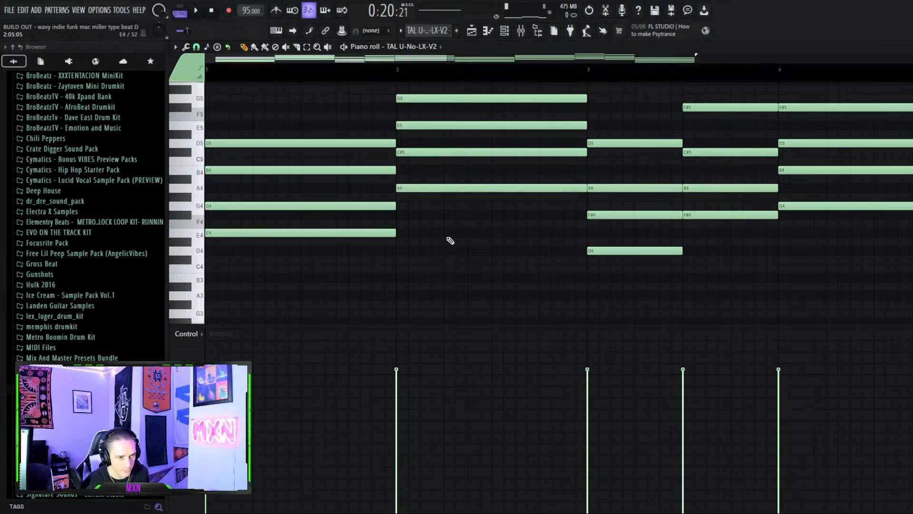
pyautogui.scroll(-5, 447, 232)
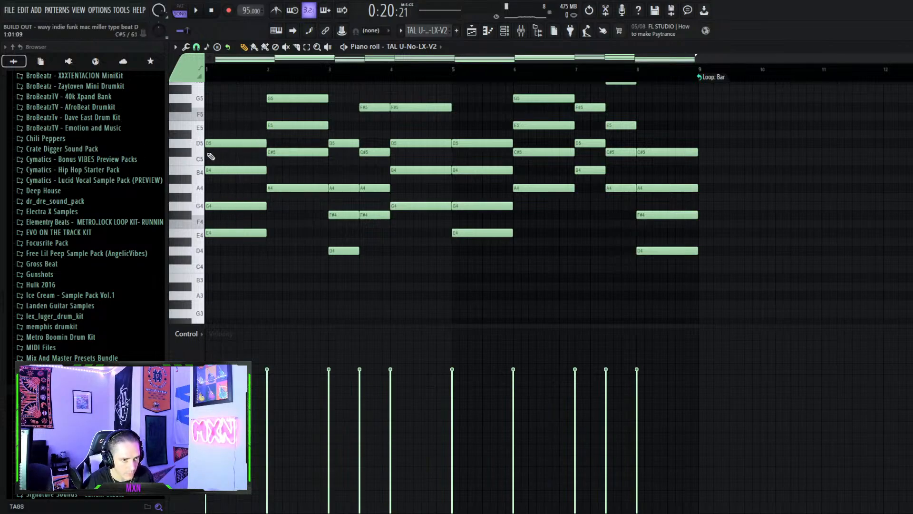
pyautogui.keyDown('ctrl'); pyautogui.click(235, 143); pyautogui.keyUp('ctrl')
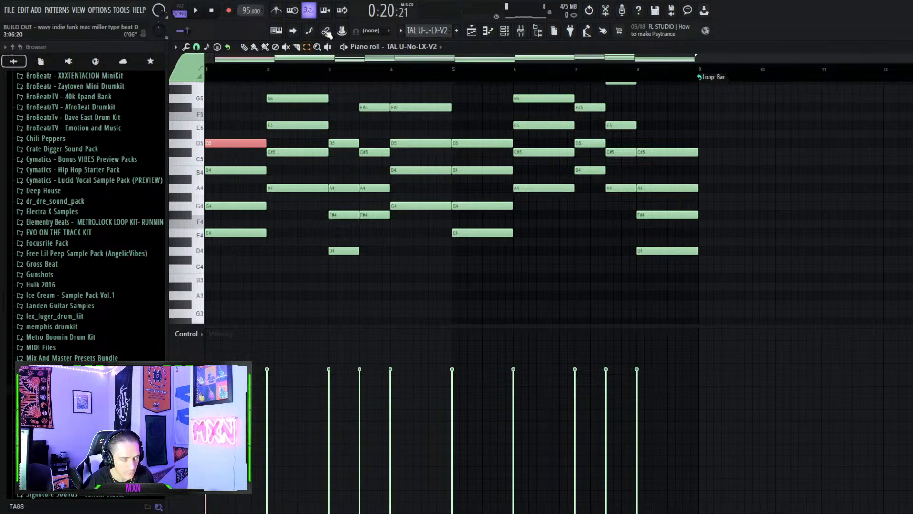
# - Play the TAL U-No-LX-V2 pattern while inspecting the synth's HS Doo Dah settings, and stop playback
pyautogui.press('space')
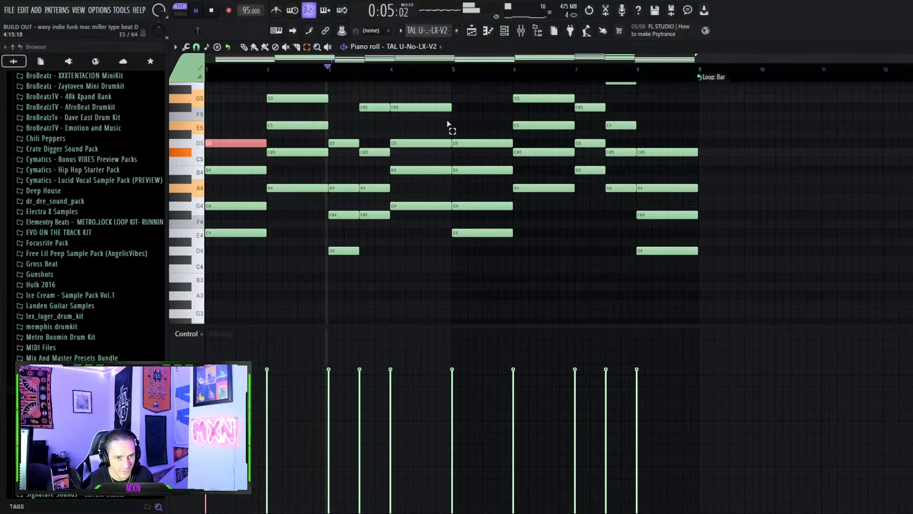
pyautogui.click(505, 31)
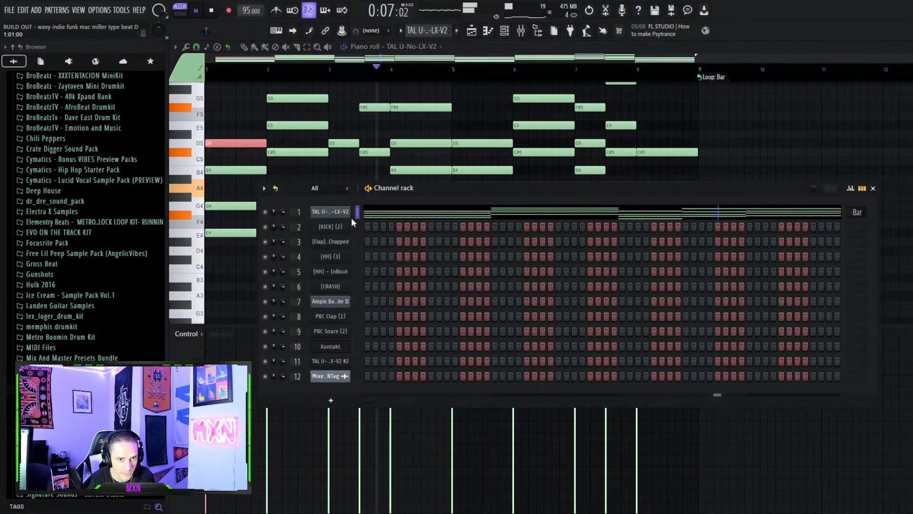
pyautogui.click(335, 210)
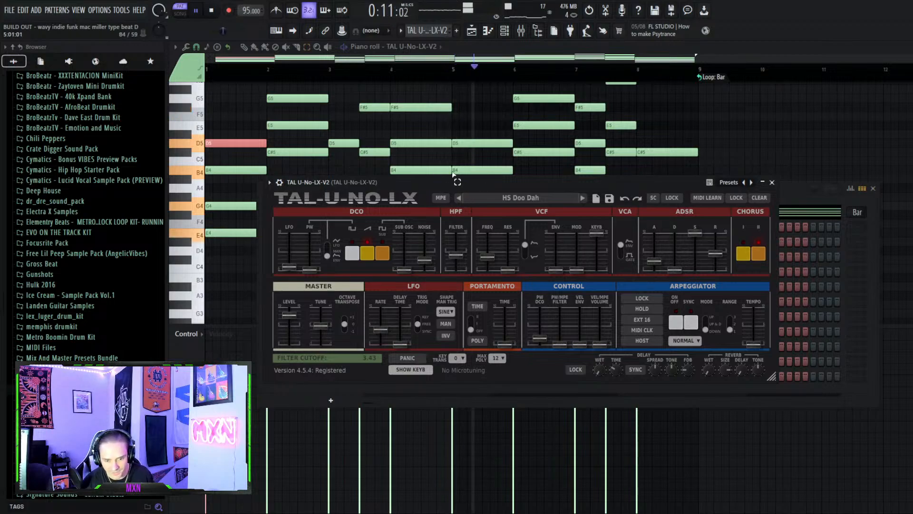
pyautogui.click(773, 183)
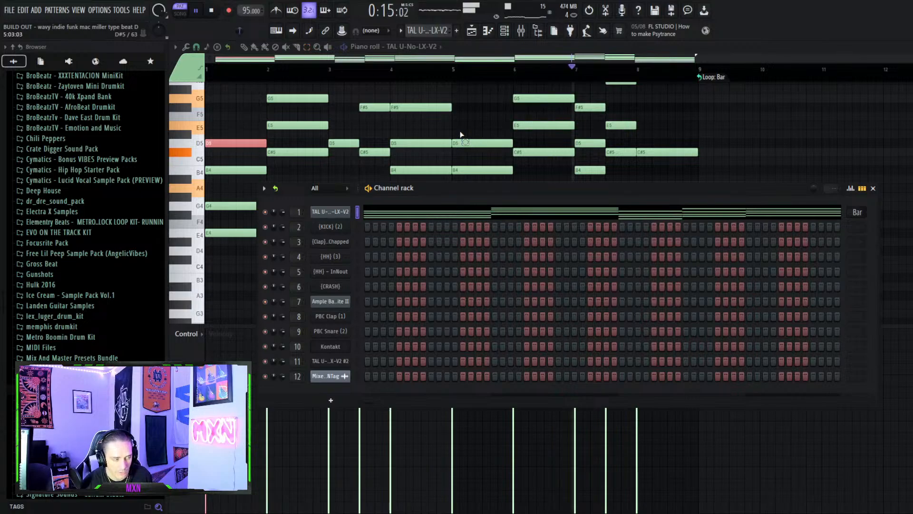
pyautogui.scroll(3, 571, 132)
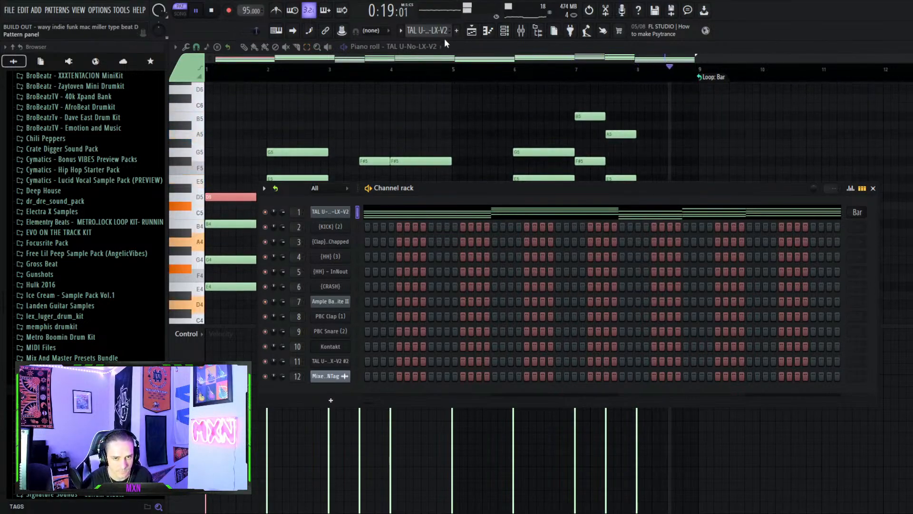
pyautogui.press('space')
# - Inspect the Gross Beat, Fruity parametric EQ 2 and CLA-3A Stereo effects on the TAL U-No-LX-V2 mixer track
pyautogui.click(525, 32)
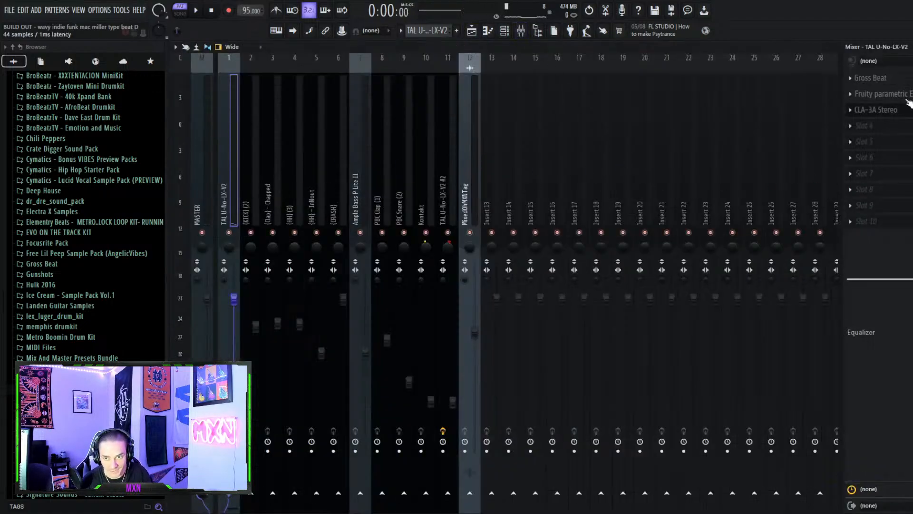
pyautogui.click(894, 79)
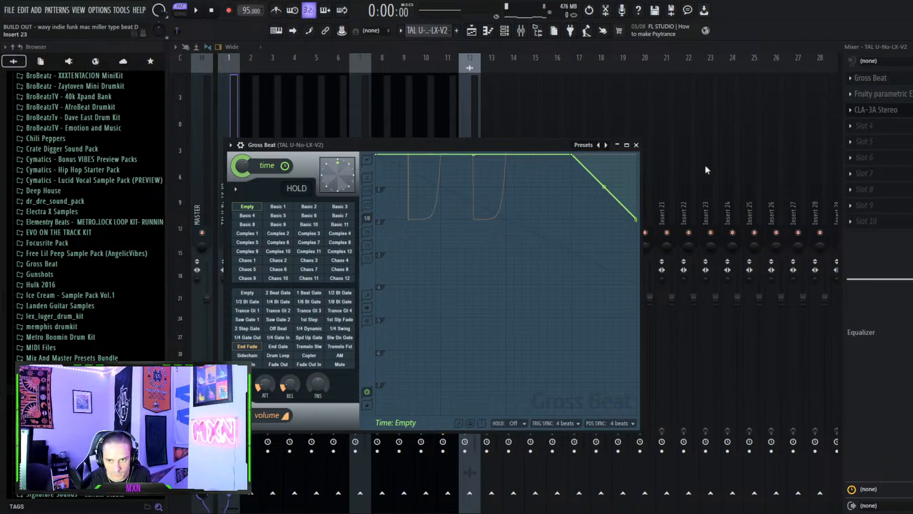
pyautogui.click(863, 94)
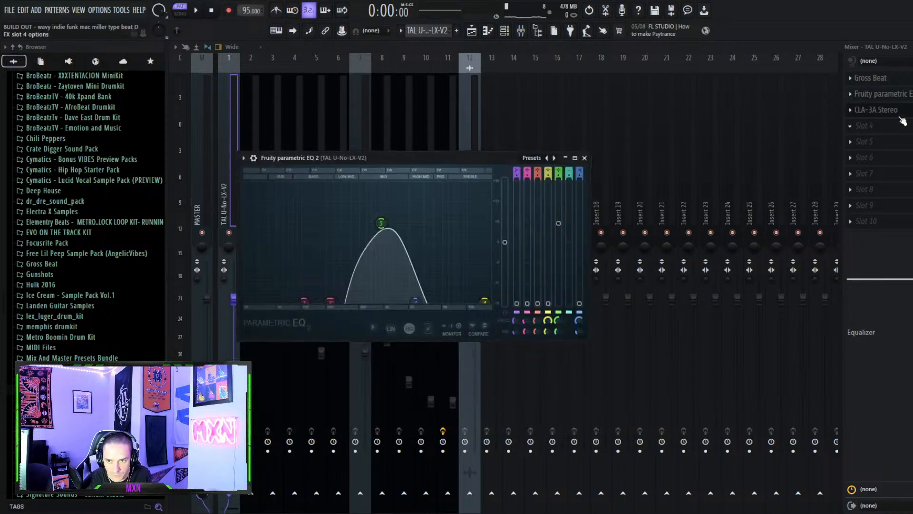
pyautogui.click(584, 158)
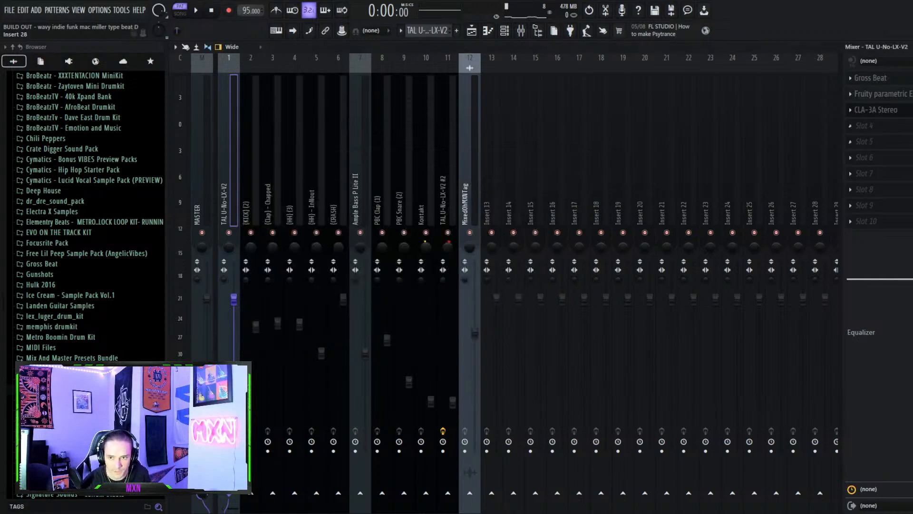
pyautogui.click(897, 110)
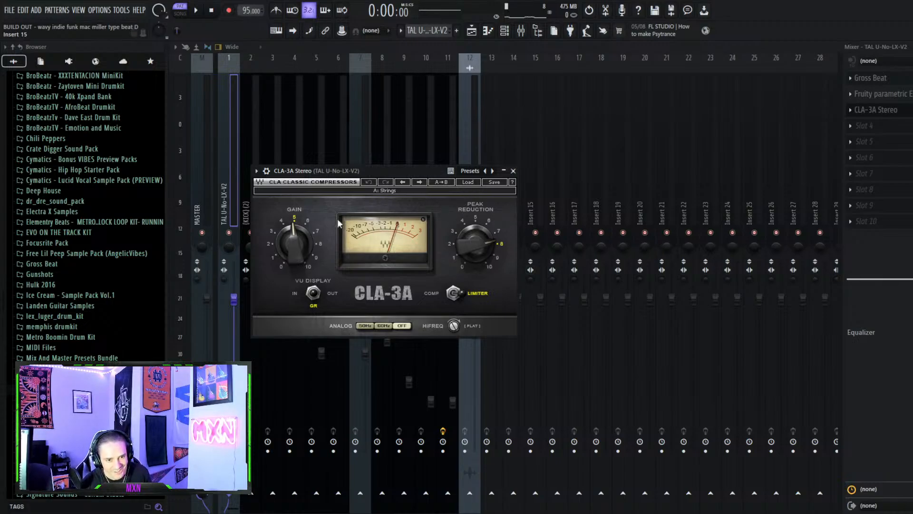
pyautogui.click(513, 170)
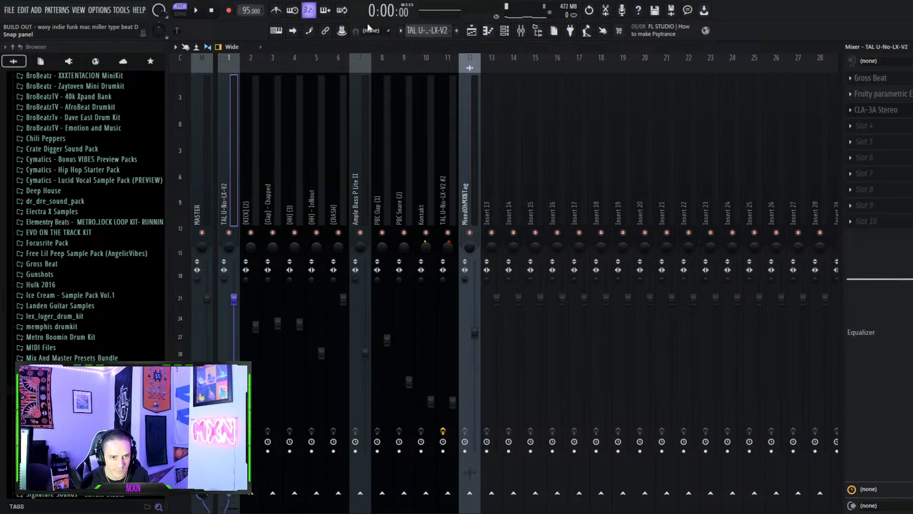
# - Play the TAL U-No-LX-V2 pattern while viewing its chords in the piano roll, and stop playback
pyautogui.press('space')
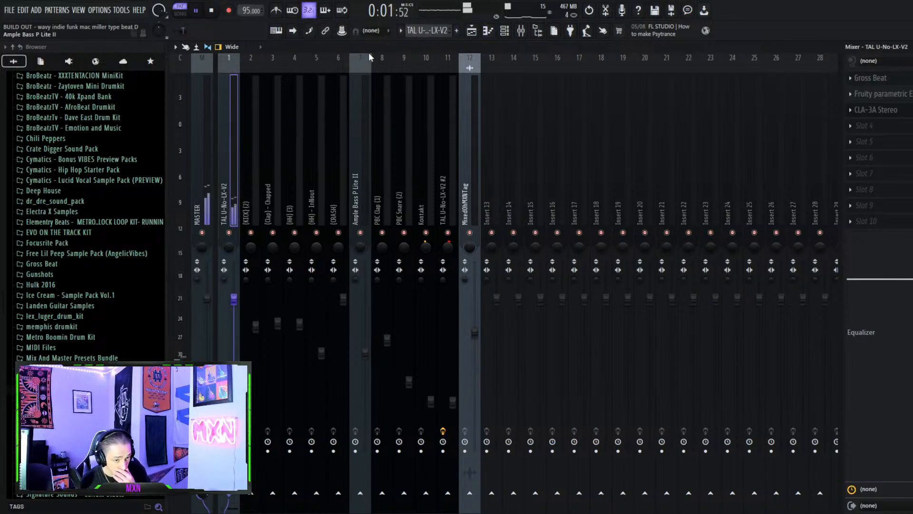
pyautogui.click(505, 31)
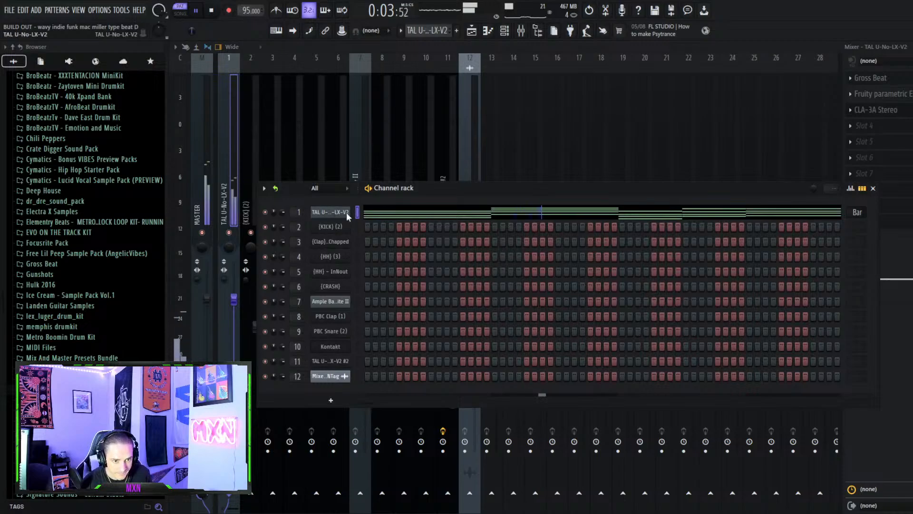
pyautogui.click(373, 212)
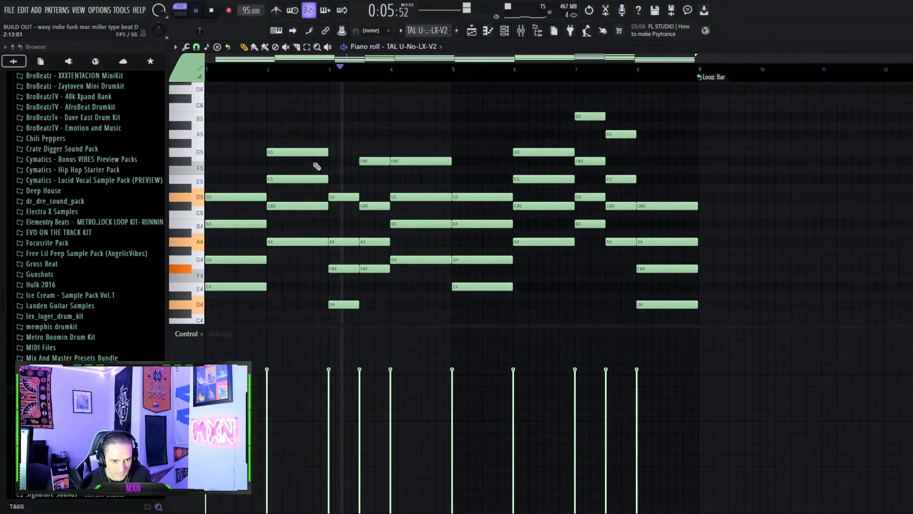
pyautogui.scroll(-3, 333, 190)
pyautogui.scroll(3, 297, 168)
pyautogui.press('space')
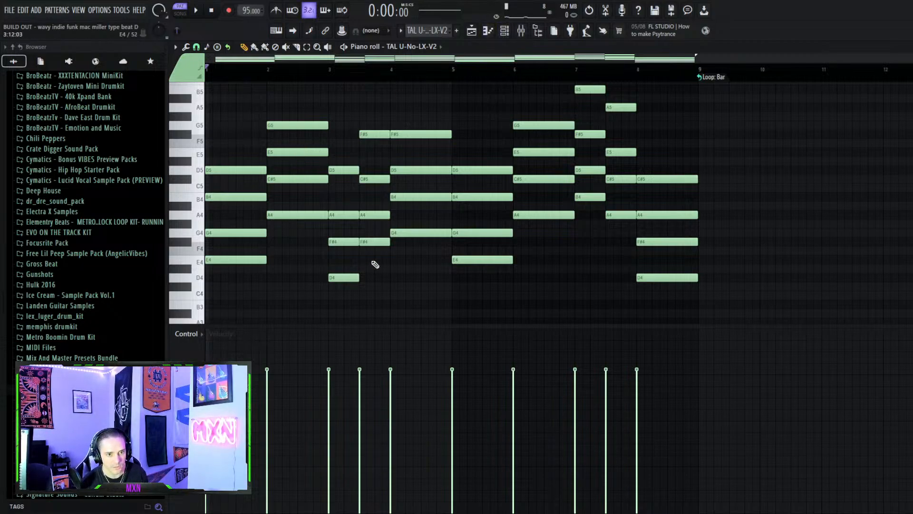
# - Open Gross Beat on the TAL U-No-LX-V2 mixer track to review its volume envelope
pyautogui.click(521, 30)
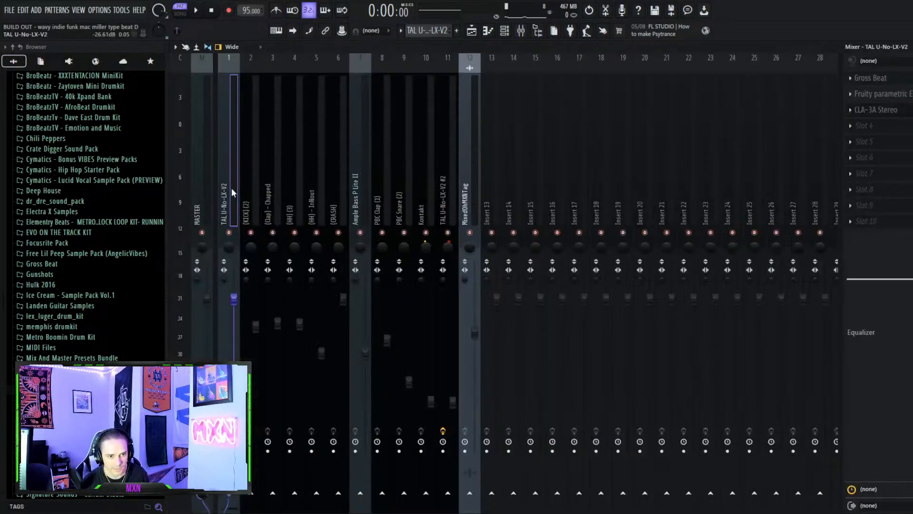
pyautogui.click(872, 84)
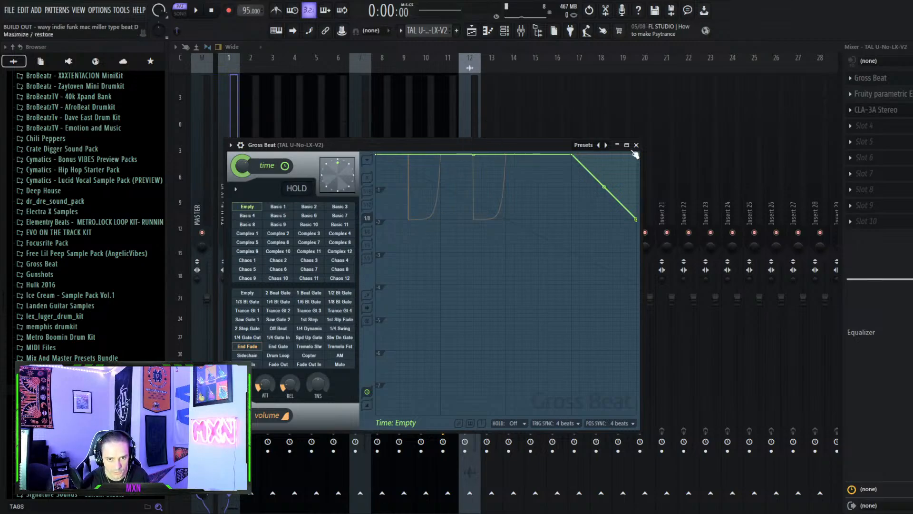
# - Open the Kontakt pattern from the playlist in the piano roll, play its chords and stop playback
pyautogui.click(472, 30)
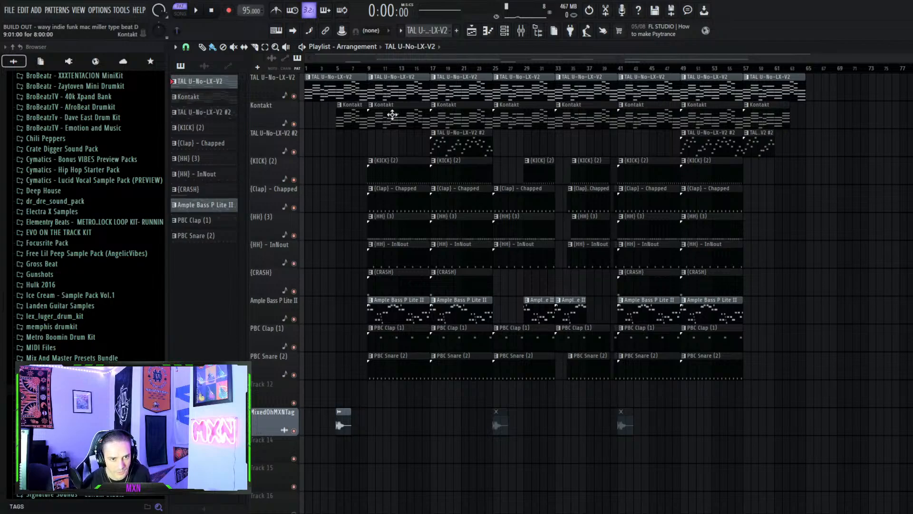
pyautogui.doubleClick(206, 98)
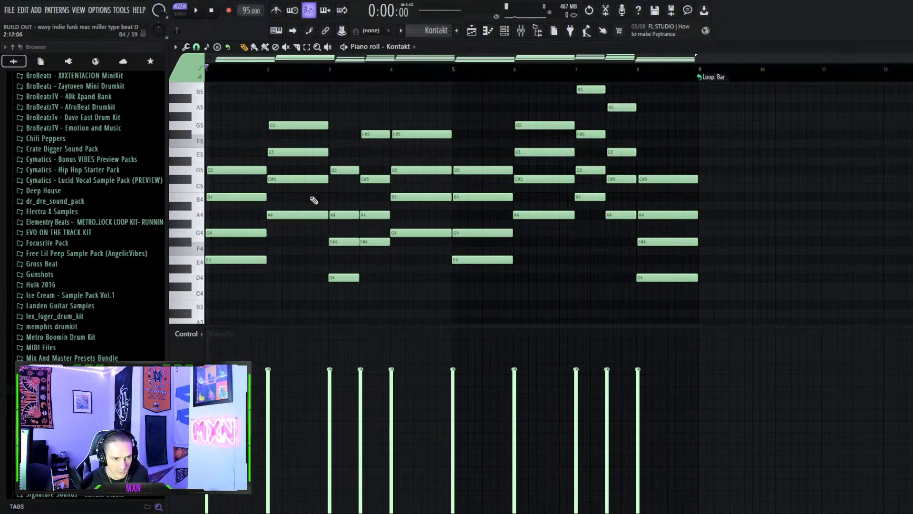
pyautogui.press('space')
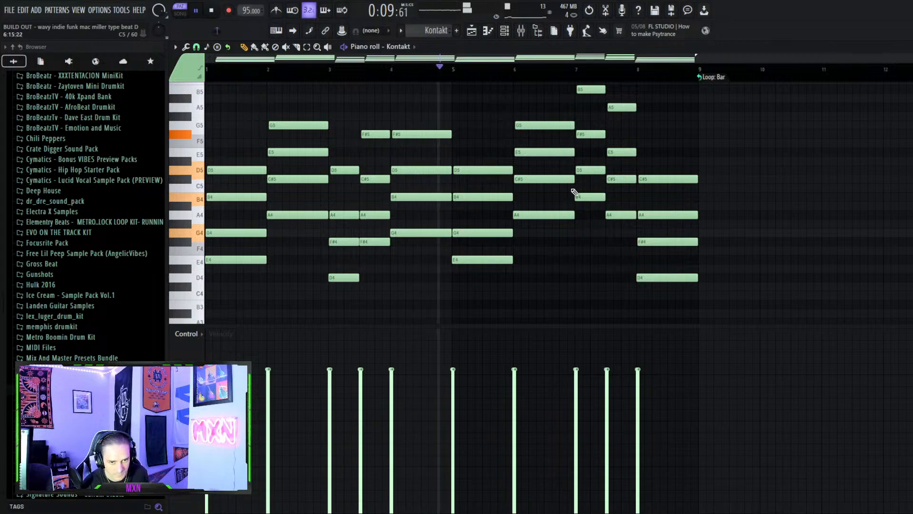
pyautogui.scroll(3, 734, 208)
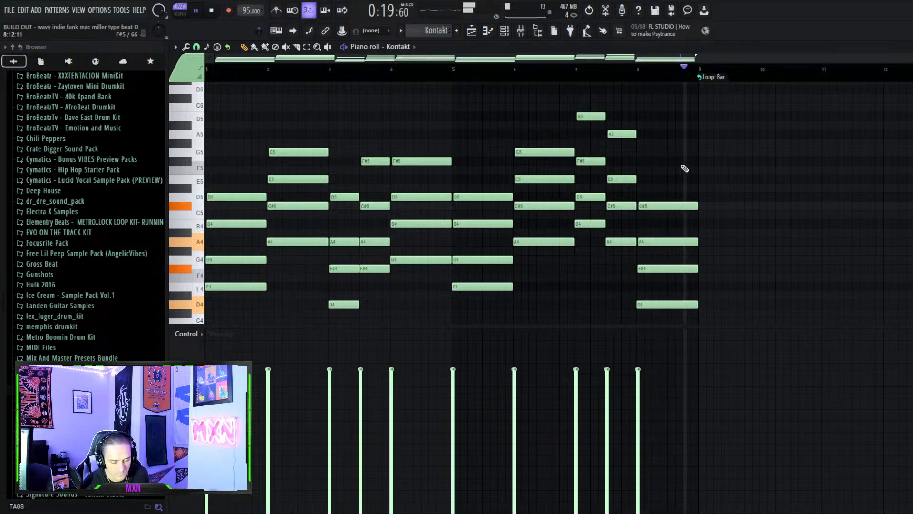
pyautogui.press('space')
# - Examine the staggered note starts in the Kontakt chords, select the first chord to view the piano roll tools, and clear the selection
pyautogui.scroll(1, 231, 206)
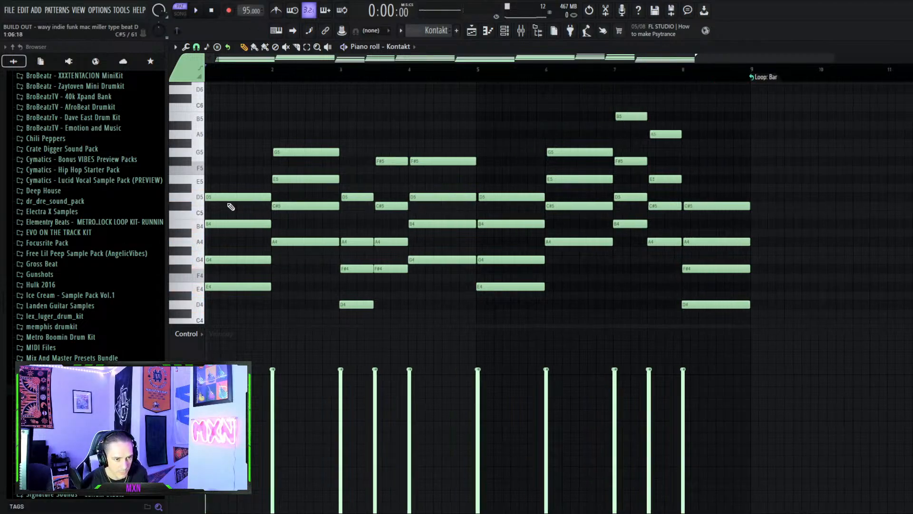
pyautogui.scroll(3, 231, 206)
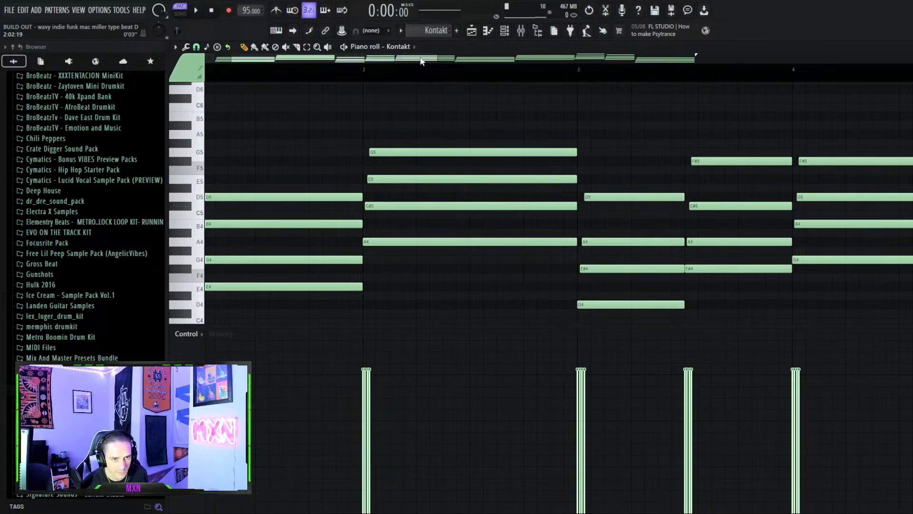
pyautogui.moveTo(422, 62); pyautogui.dragTo(333, 50)
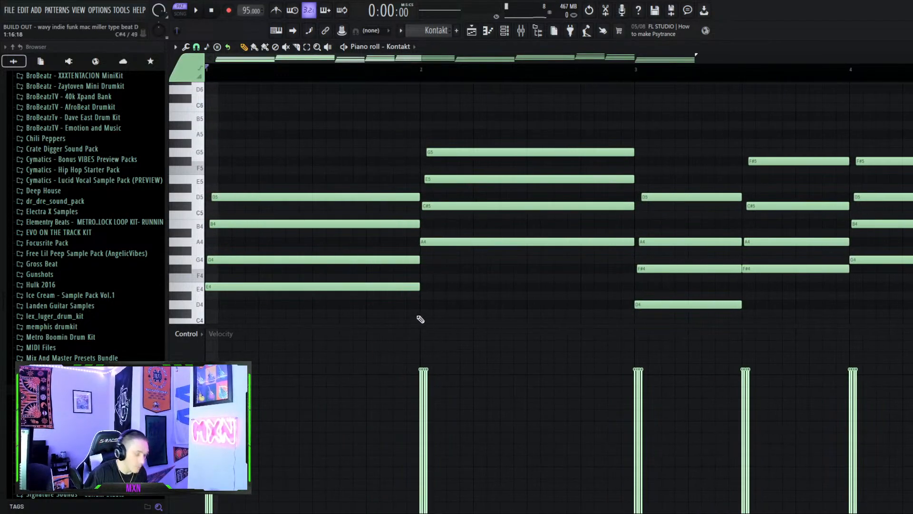
pyautogui.moveTo(373, 302); pyautogui.dragTo(328, 126)
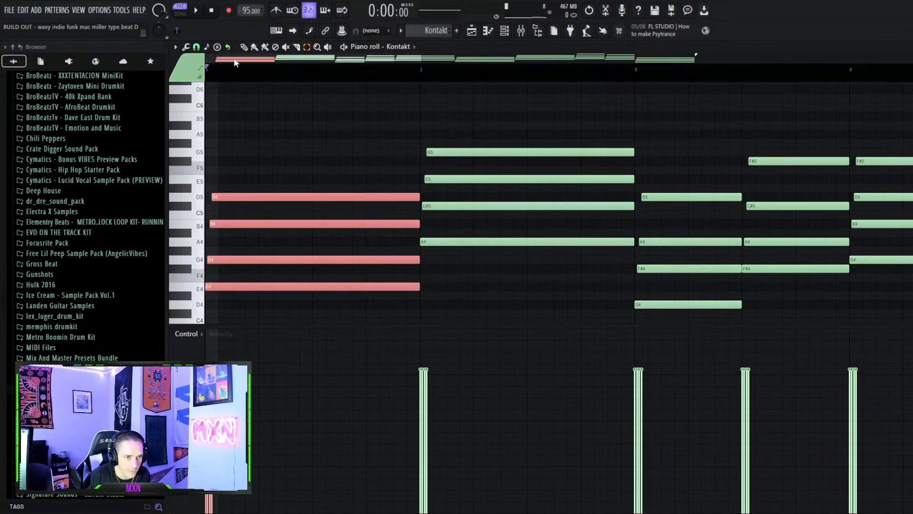
pyautogui.click(186, 47)
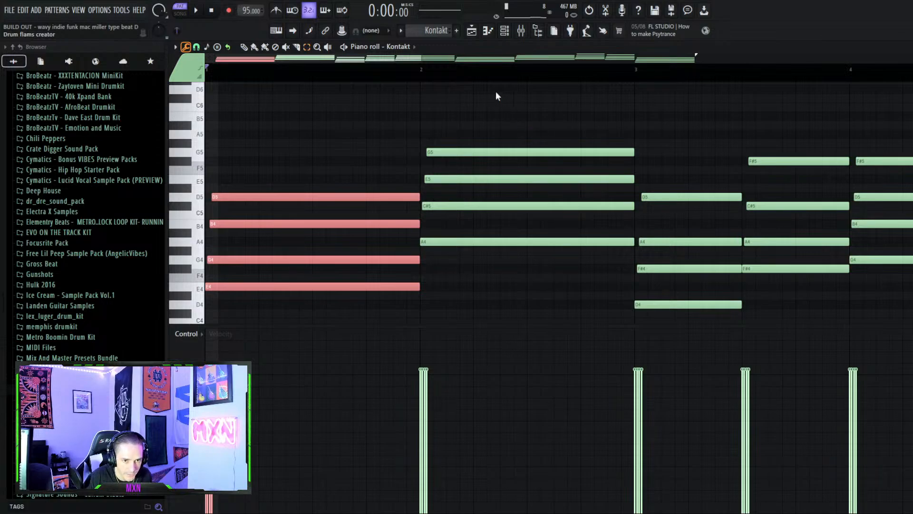
pyautogui.keyDown('ctrl'); pyautogui.click(462, 100); pyautogui.keyUp('ctrl')
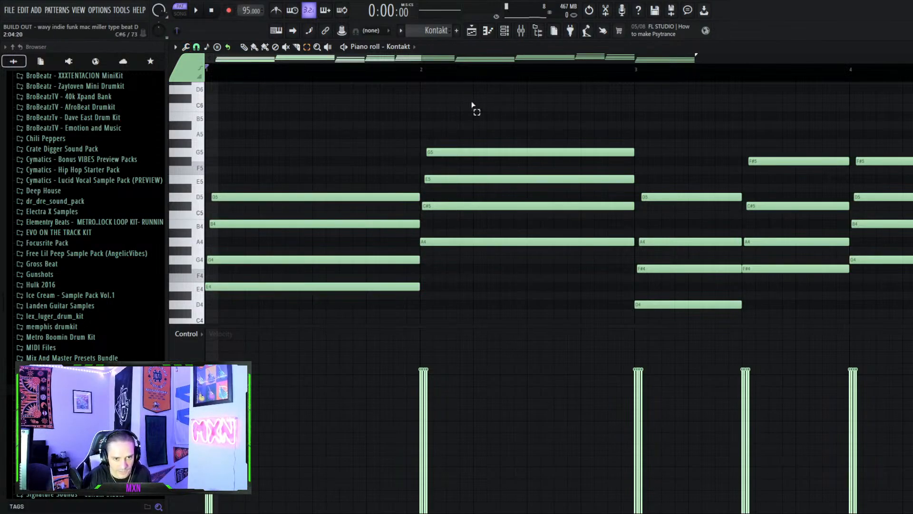
# - Quantize the first Kontakt chord's four notes to the grid, play the pattern to hear the difference, and undo the quantization
pyautogui.moveTo(323, 307); pyautogui.dragTo(290, 173)
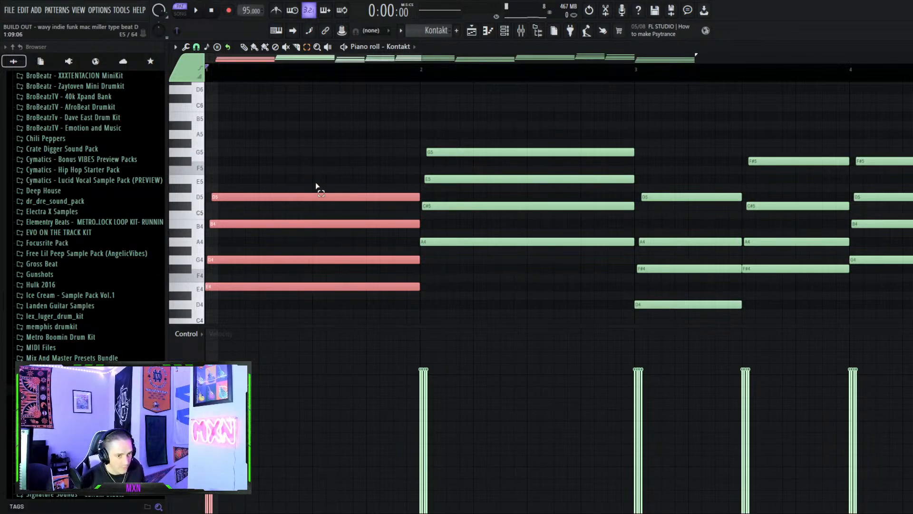
pyautogui.hotkey('ctrl', 'q')
pyautogui.press('space')
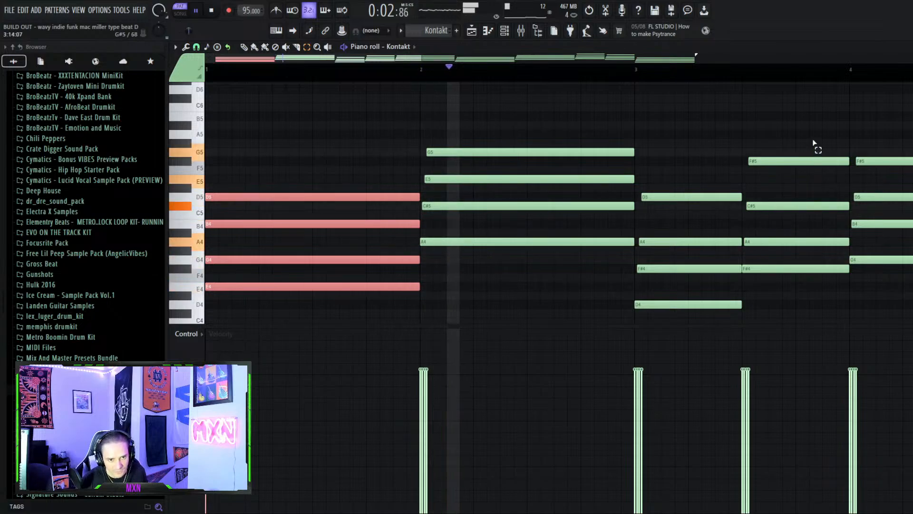
pyautogui.press('space')
pyautogui.hotkey('ctrl', 'z')
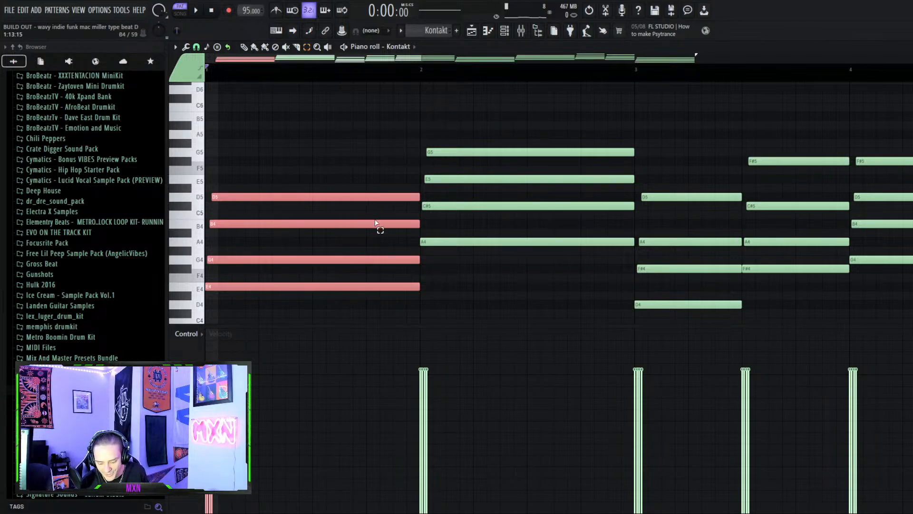
pyautogui.click(504, 31)
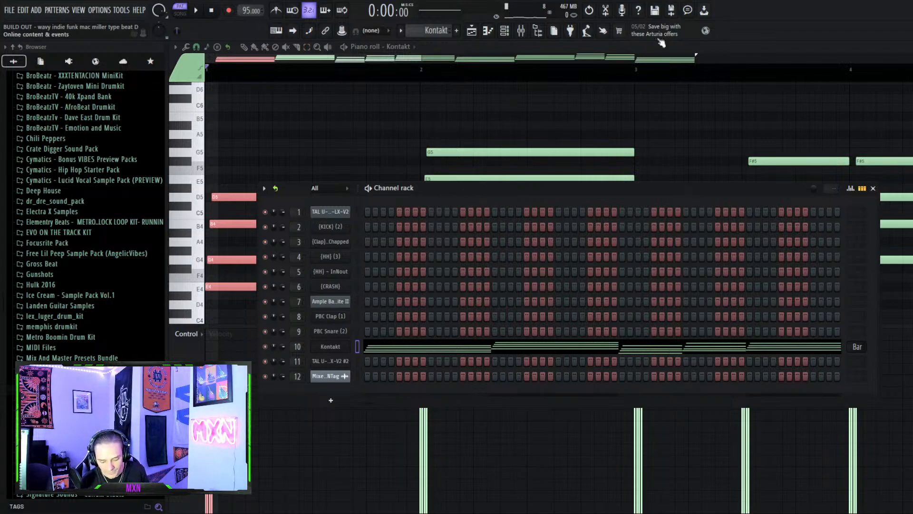
pyautogui.click(505, 70)
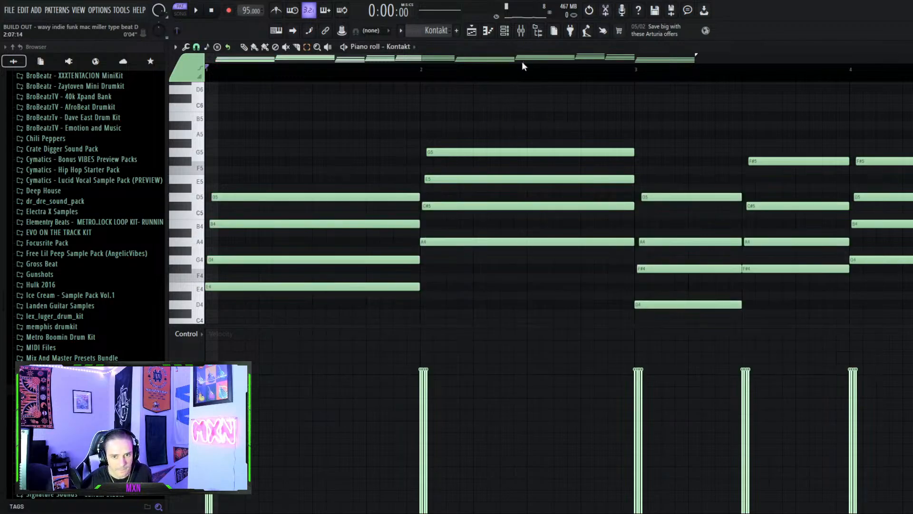
pyautogui.click(488, 30)
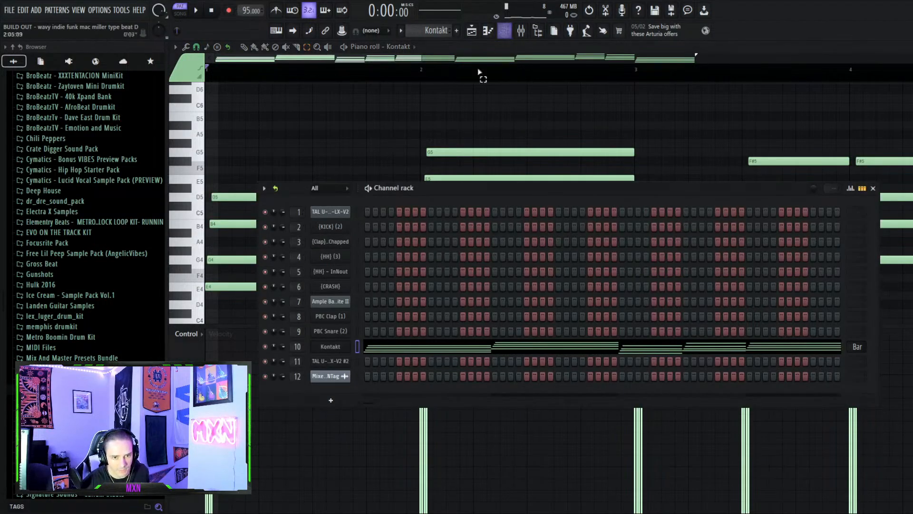
# - Move the playlist playhead to bar 17, open the TAL U-No-LX-V2 #2 pattern in the piano roll, and switch to pattern mode
pyautogui.click(472, 30)
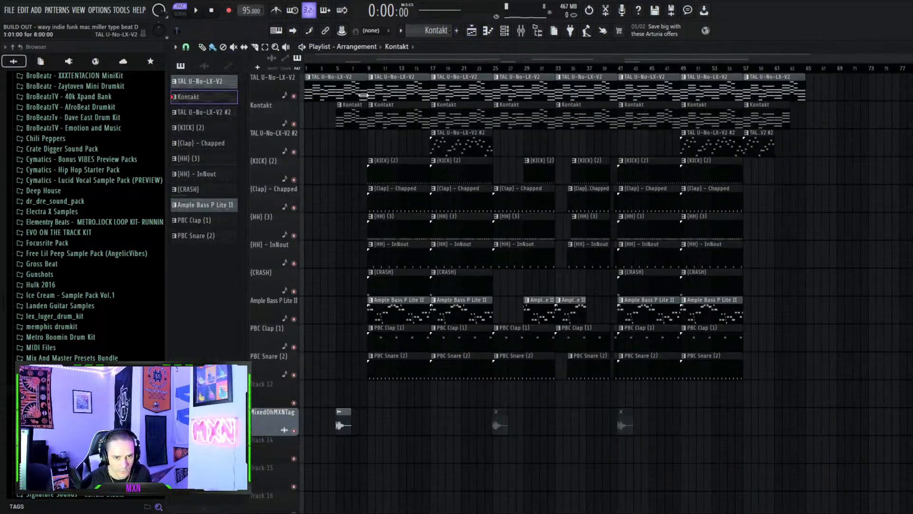
pyautogui.click(433, 70)
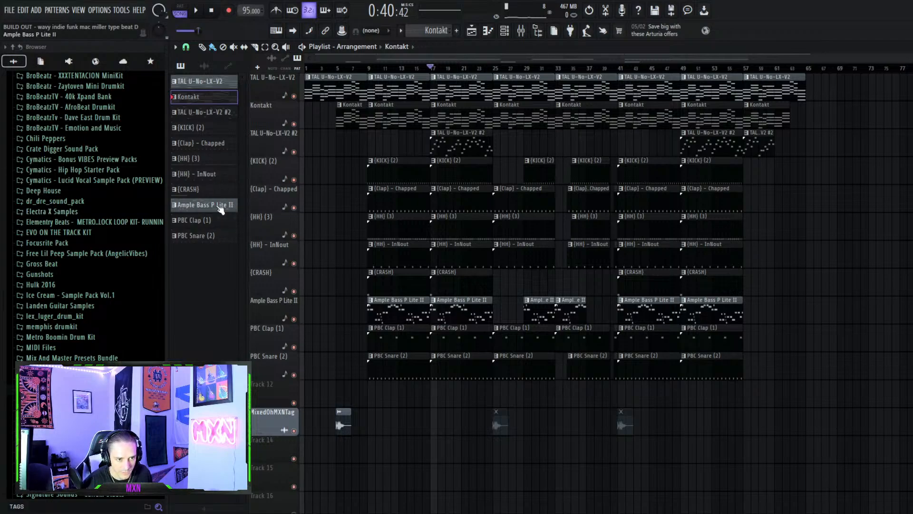
pyautogui.doubleClick(207, 112)
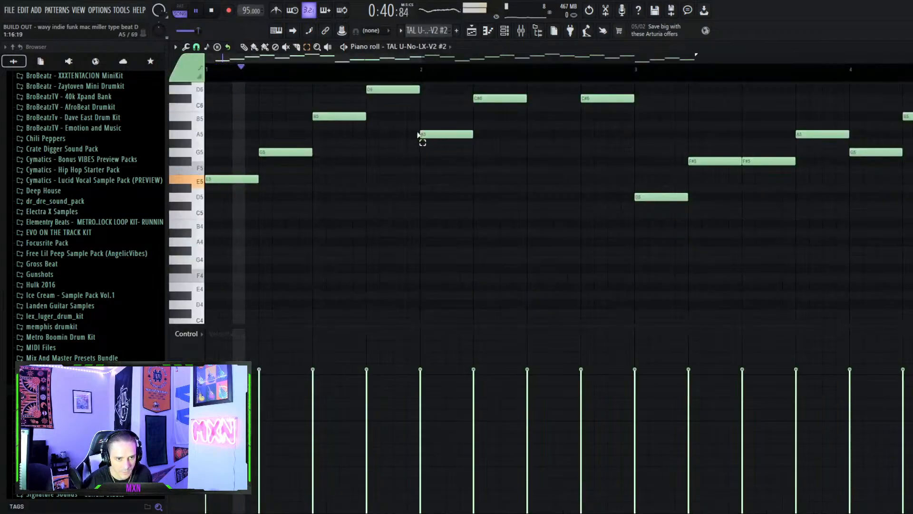
pyautogui.click(179, 9)
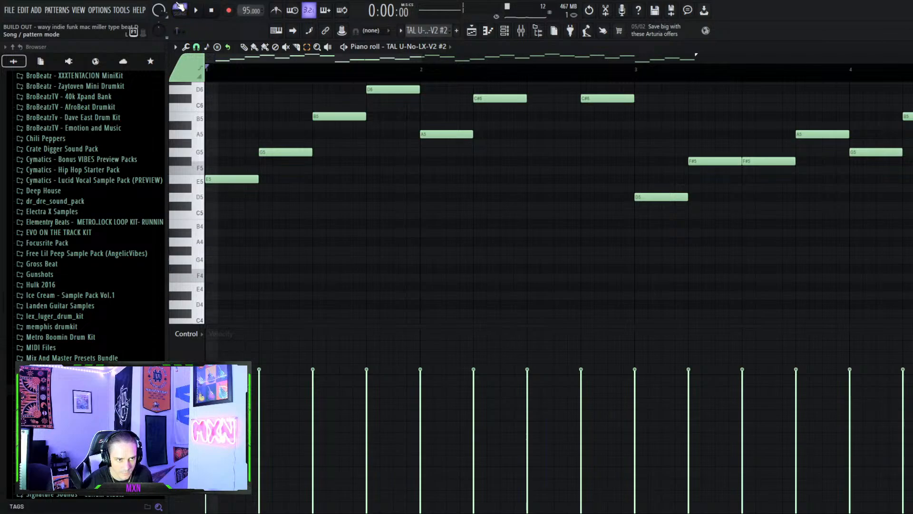
# - Play the TAL U-No-LX-V2 #2 melody through all eight bars while viewing its notes, and stop playback
pyautogui.press('space')
pyautogui.scroll(3, 621, 218)
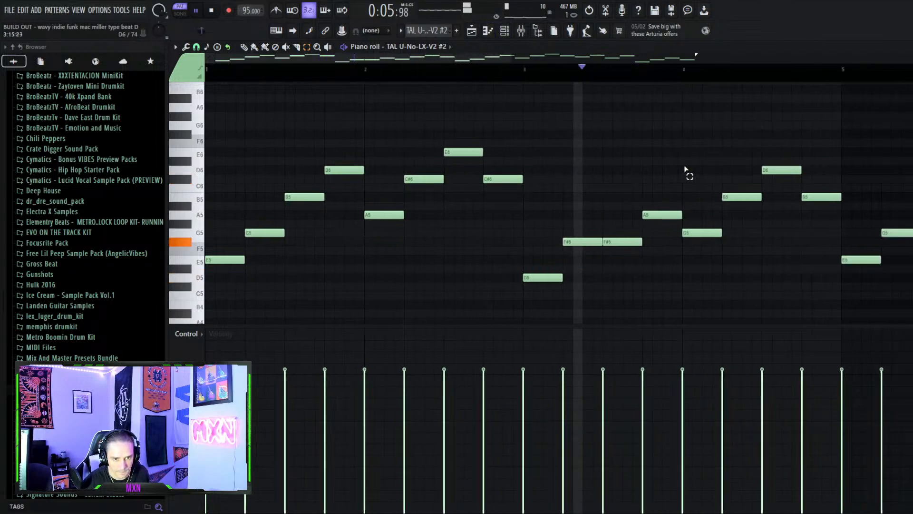
pyautogui.scroll(-2, 685, 171)
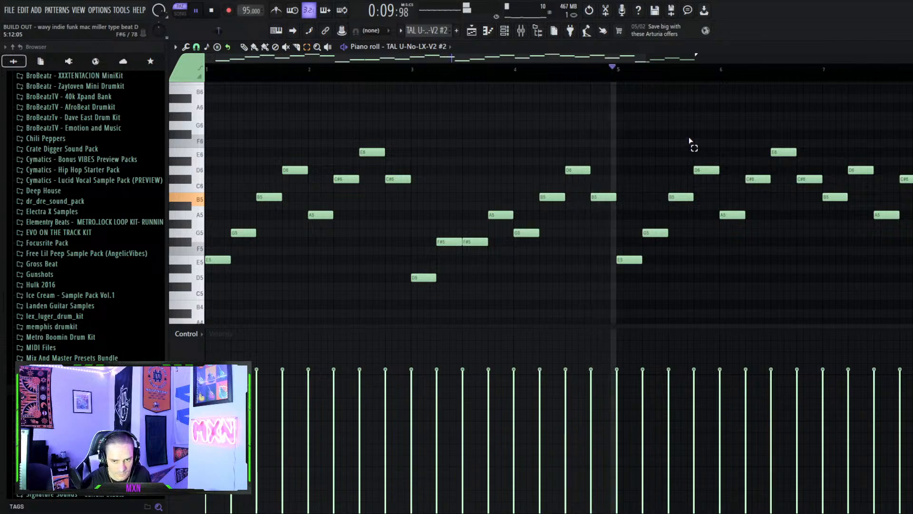
pyautogui.scroll(-2, 737, 136)
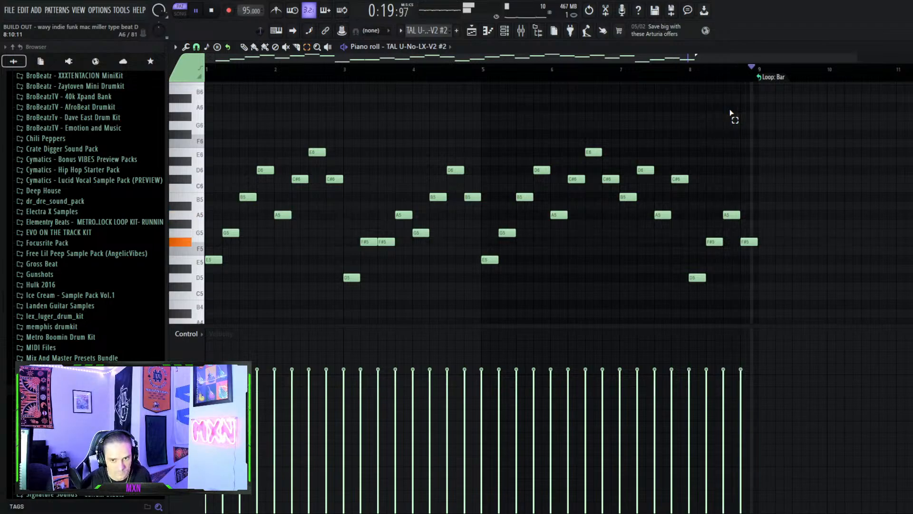
pyautogui.press('space')
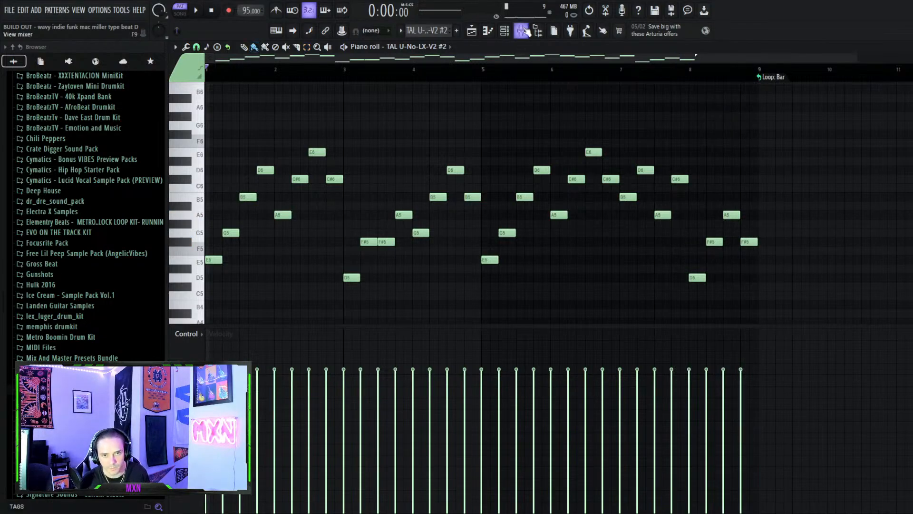
# - Select the TAL U-No-LX-V2 pattern and open its chords in the piano roll
pyautogui.click(506, 33)
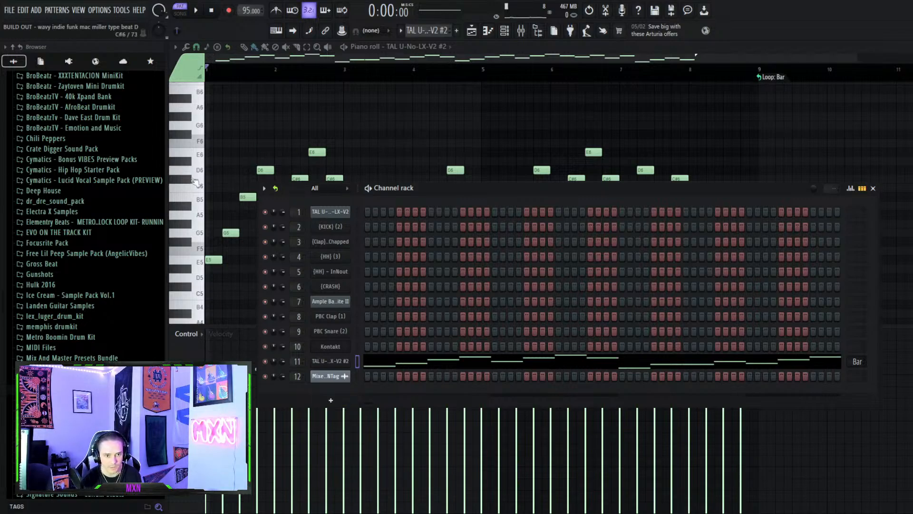
pyautogui.scroll(2, 428, 28)
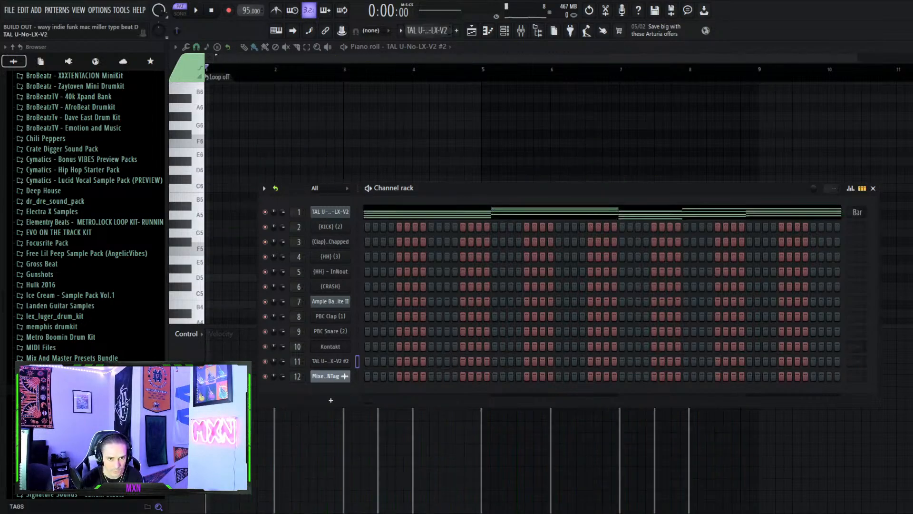
pyautogui.click(365, 215)
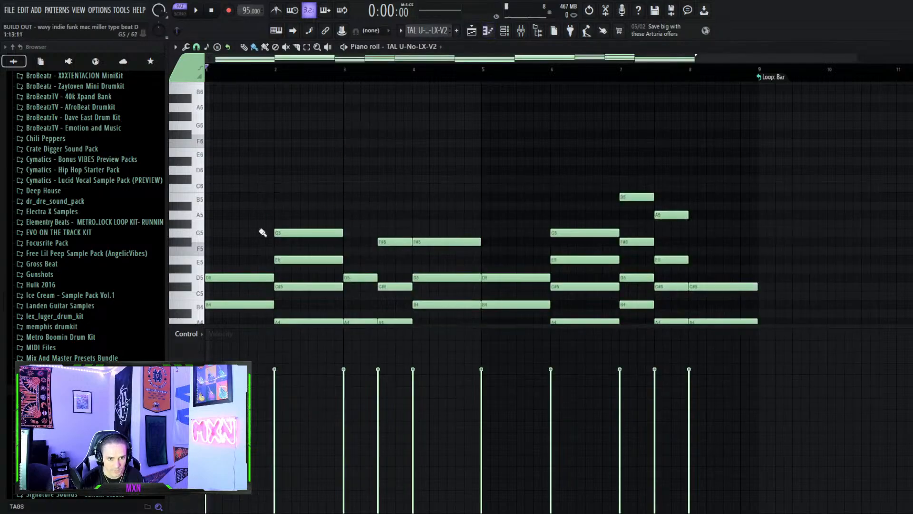
pyautogui.scroll(-5, 259, 234)
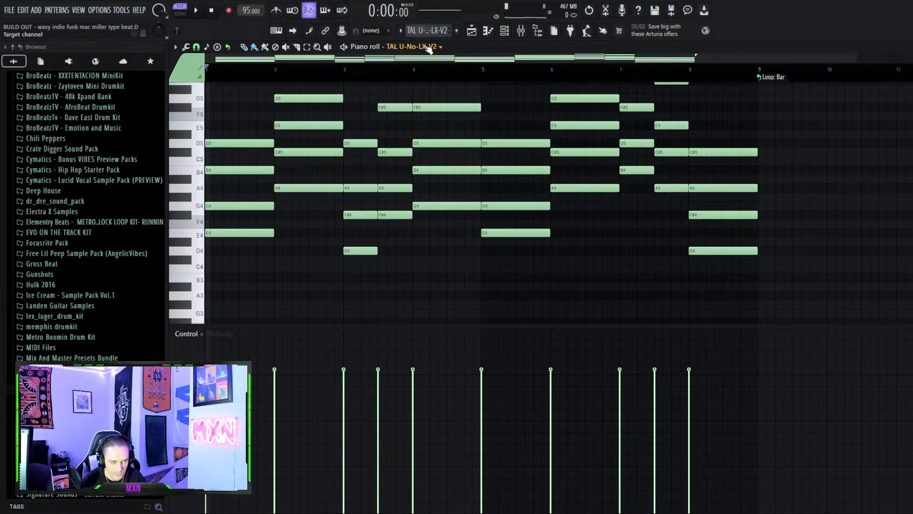
# - Switch the piano roll back to the TAL U-No-LX-V2 #2 pattern and view its full melody
pyautogui.click(443, 200)
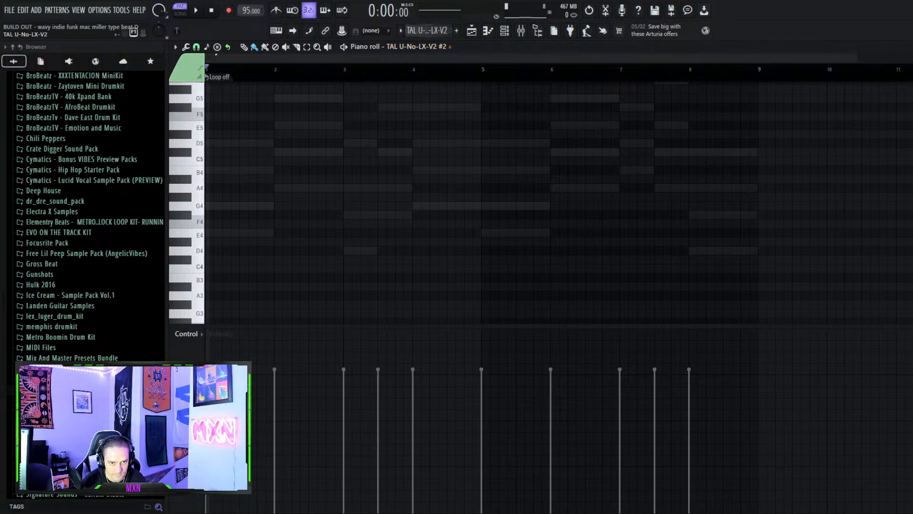
pyautogui.scroll(-1, 436, 30)
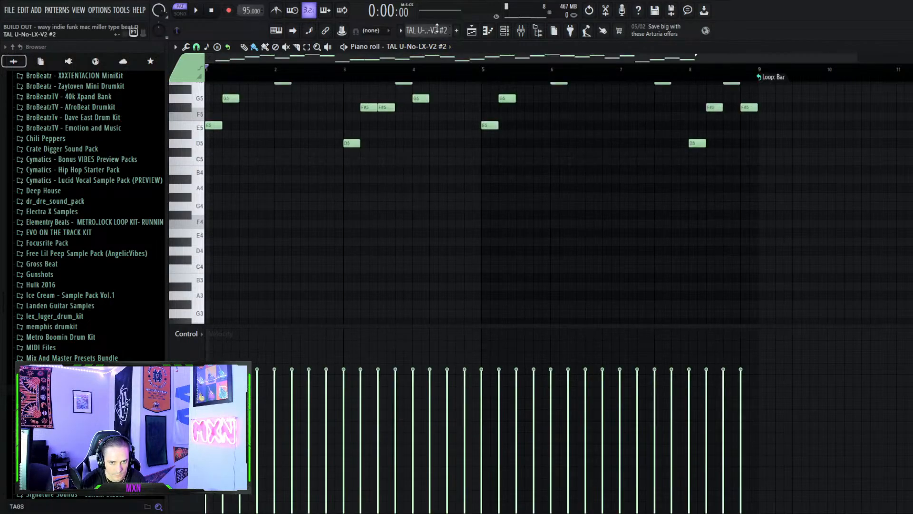
pyautogui.scroll(4, 325, 160)
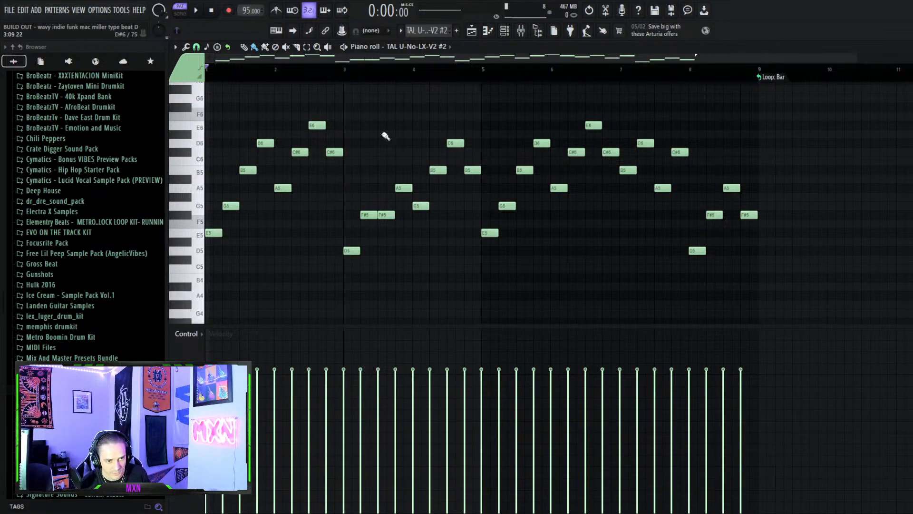
# - Isolate the TAL U-No-LX-V2, Kontakt and TAL U-No-LX-V2 #2 tracks in the playlist, play them together in song mode, and stop playback
pyautogui.click(471, 30)
pyautogui.press('l')
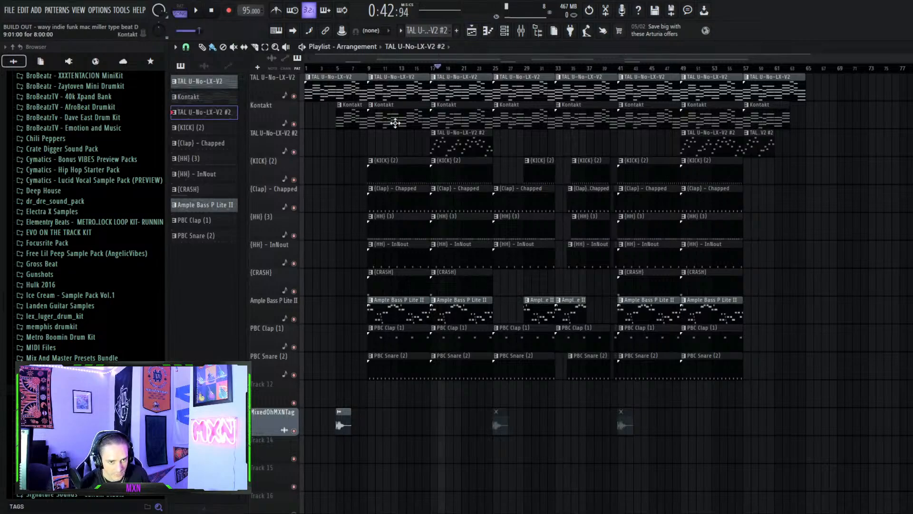
pyautogui.rightClick(293, 96)
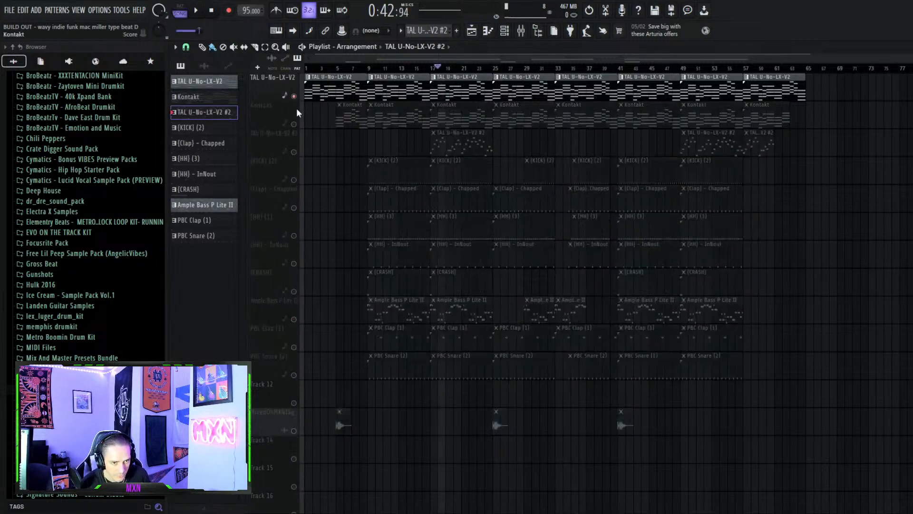
pyautogui.click(293, 124)
pyautogui.click(294, 152)
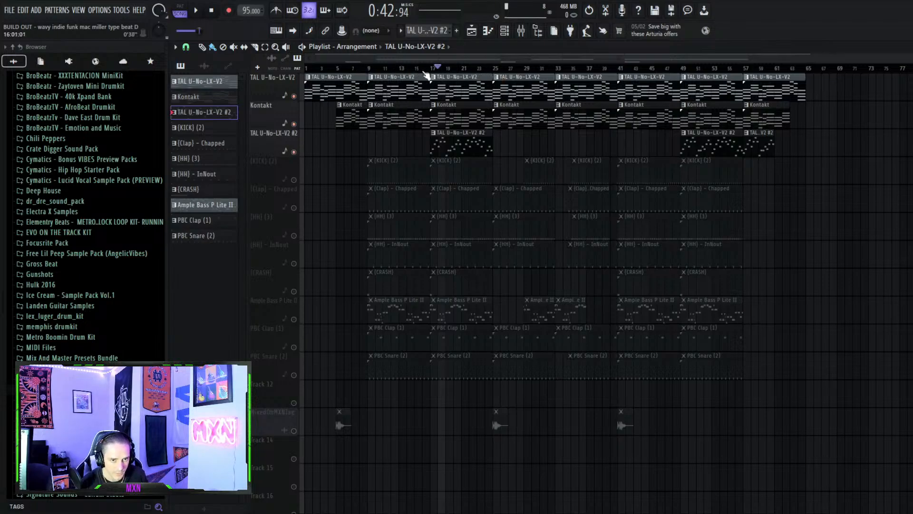
pyautogui.press('space')
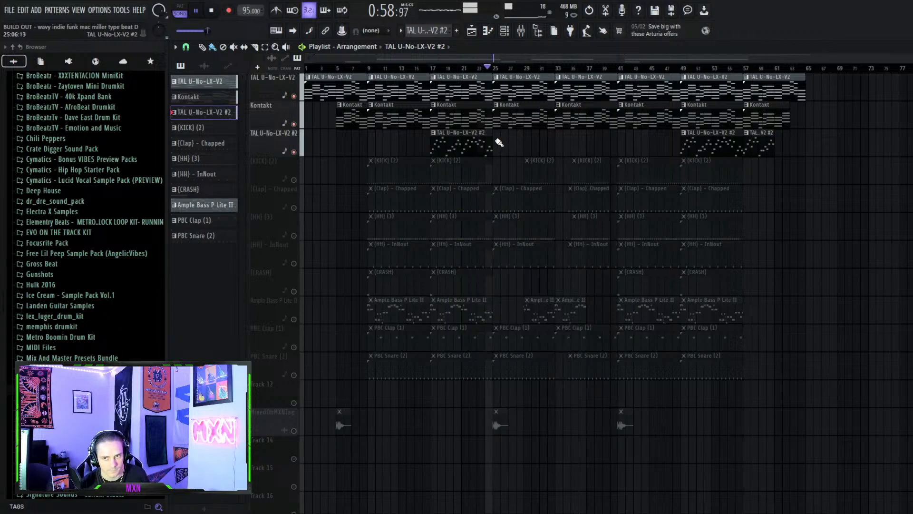
pyautogui.press('space')
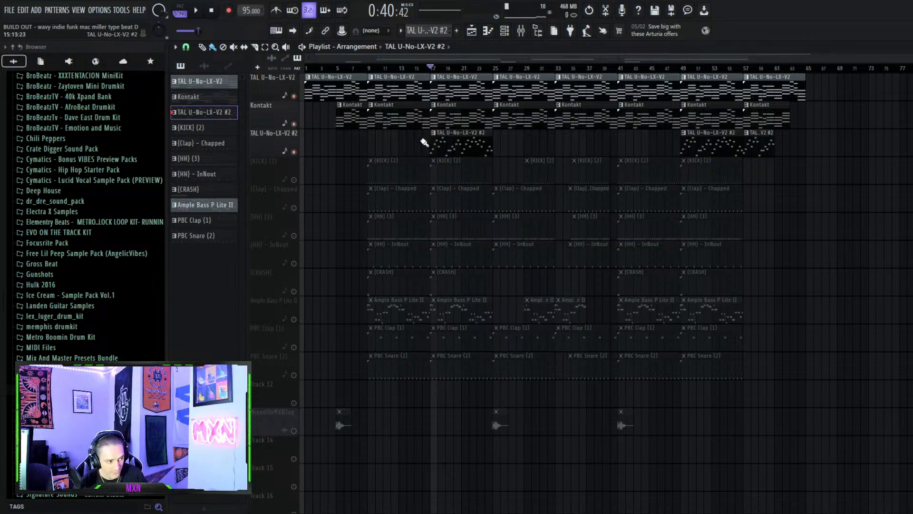
# - Open the Kontakt pattern from the playlist in the piano roll and view its full eight-bar chord progression
pyautogui.doubleClick(453, 113)
pyautogui.scroll(-3, 312, 167)
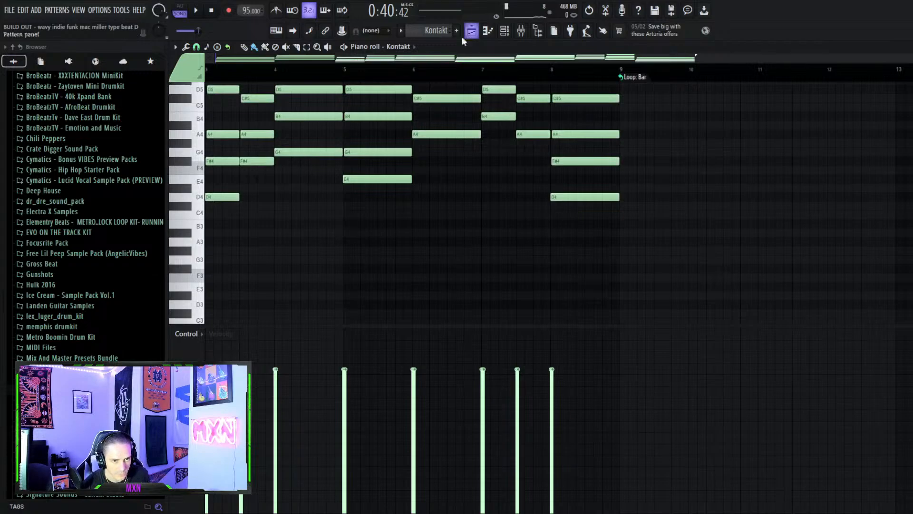
pyautogui.hscroll(-4, 426, 62)
pyautogui.scroll(2, 263, 230)
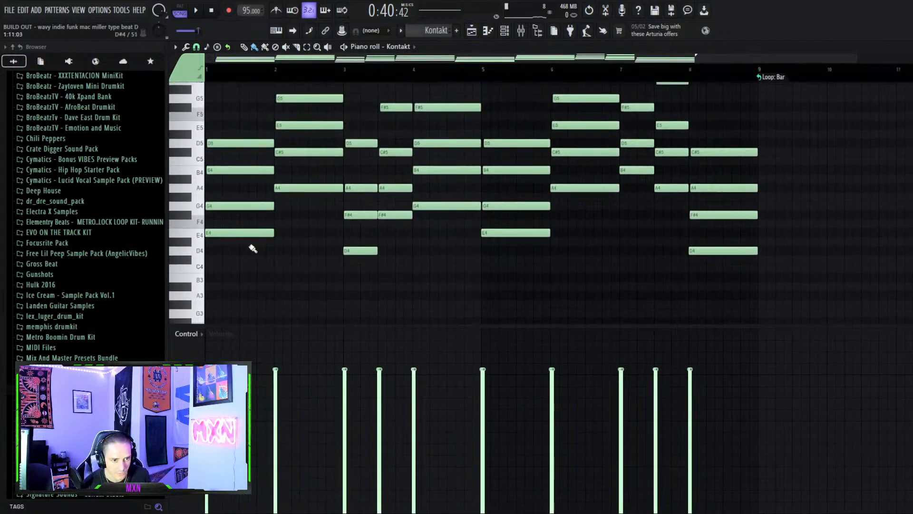
pyautogui.scroll(1, 253, 243)
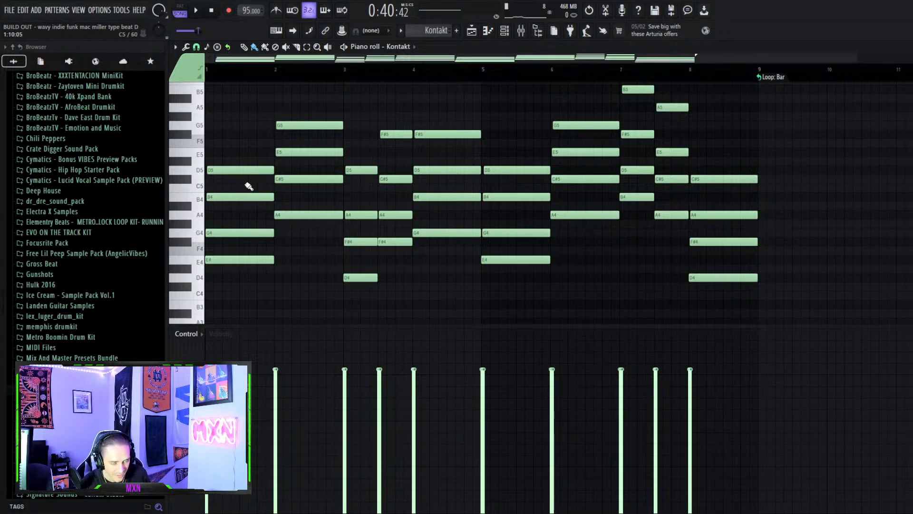
# - Examine the individual notes and voicings of the Kontakt chords in the first four bars up close
pyautogui.scroll(3, 267, 186)
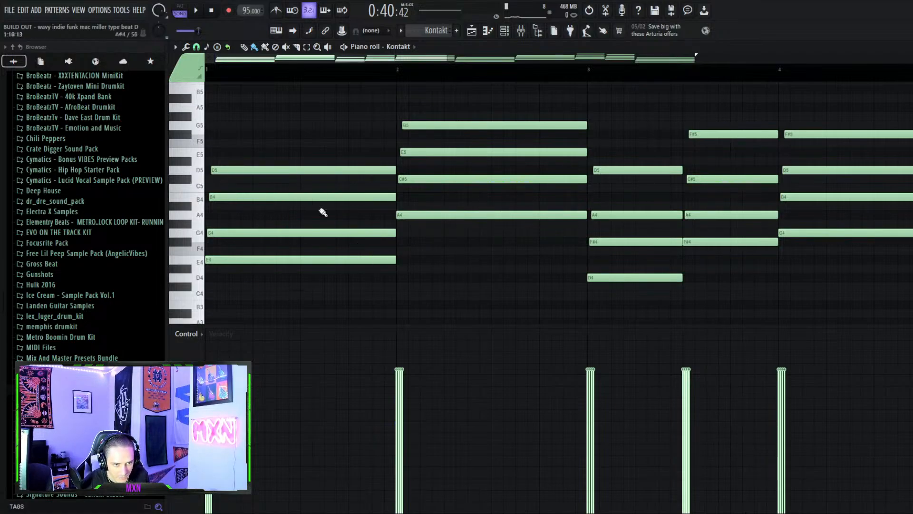
pyautogui.scroll(1, 298, 252)
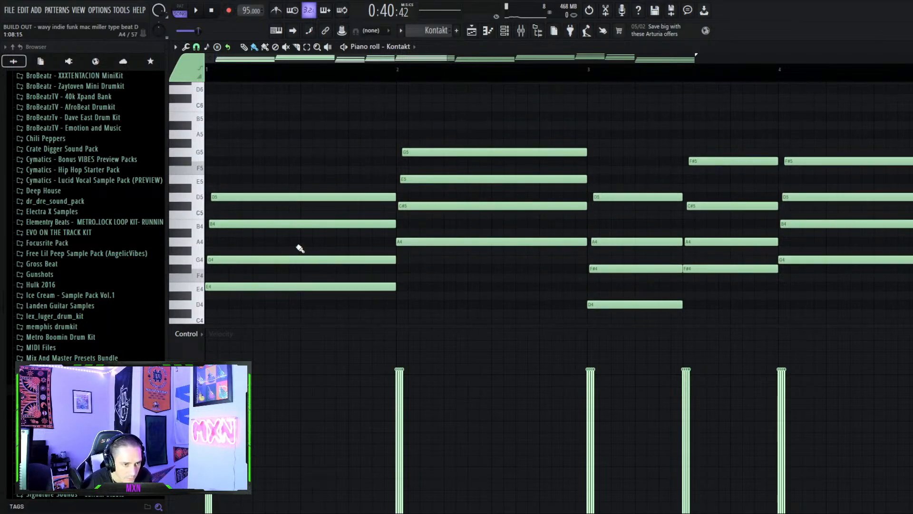
pyautogui.scroll(-3, 304, 246)
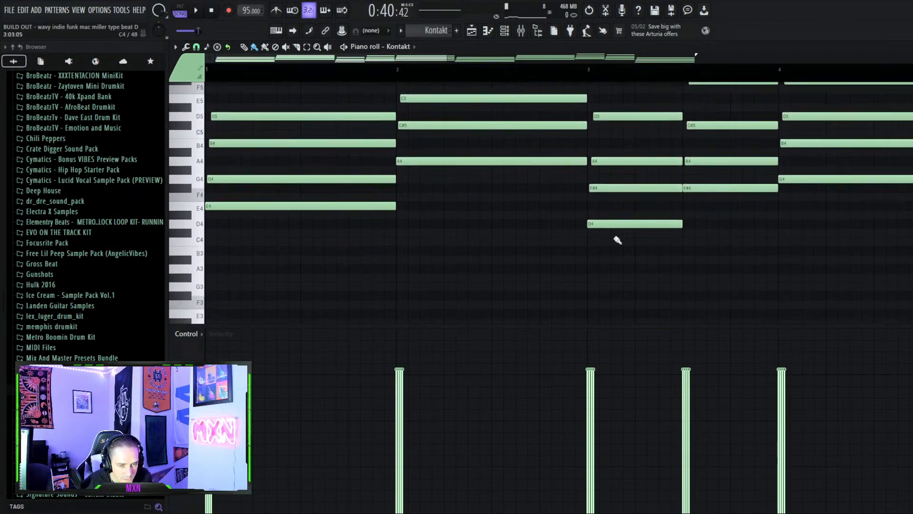
pyautogui.scroll(3, 617, 240)
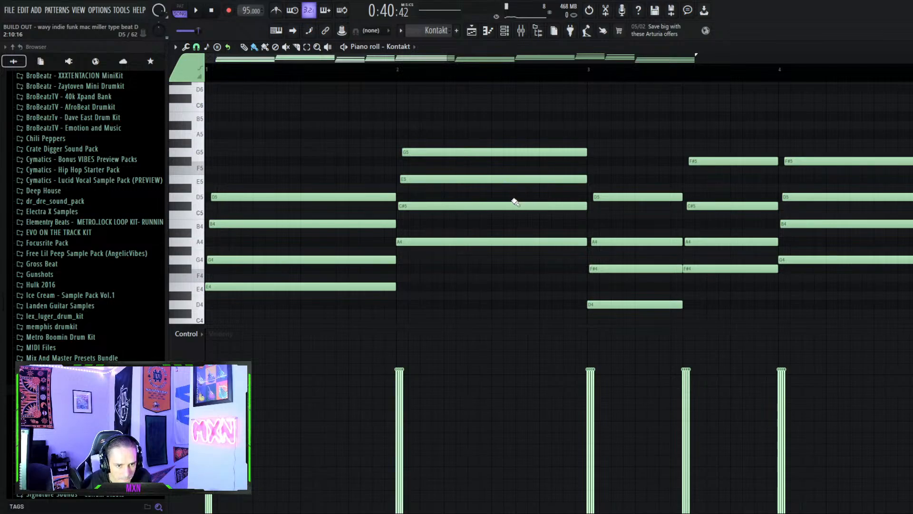
pyautogui.scroll(-1, 523, 200)
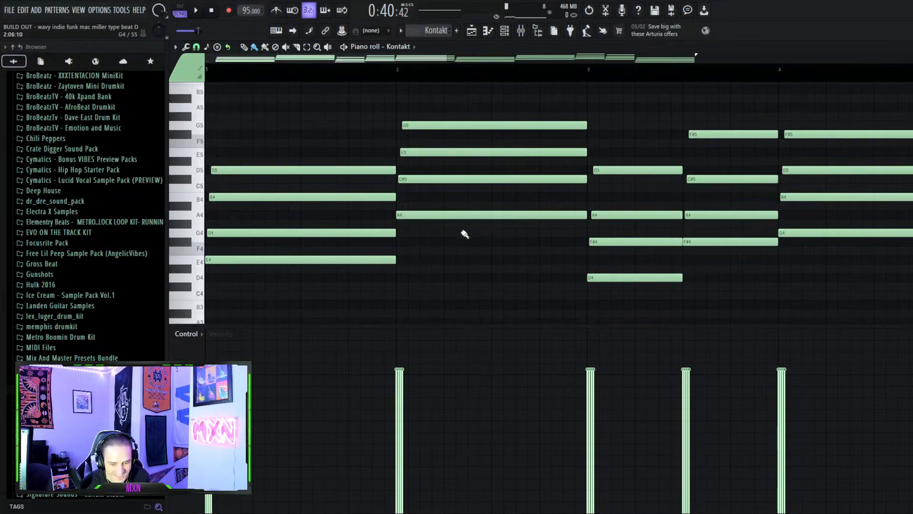
pyautogui.scroll(-1, 781, 265)
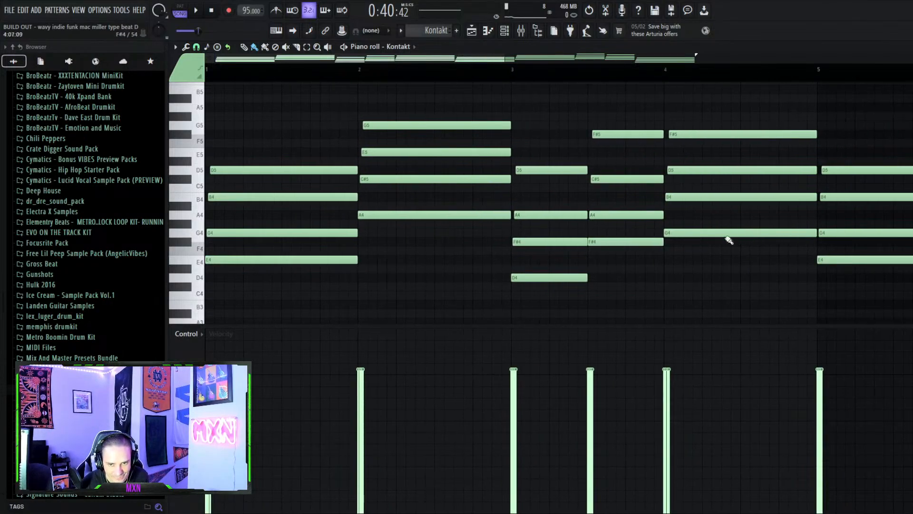
# - Examine the Kontakt chord progression across all eight bars, comparing the voicings in bars five to eight with the first half
pyautogui.scroll(-1, 680, 245)
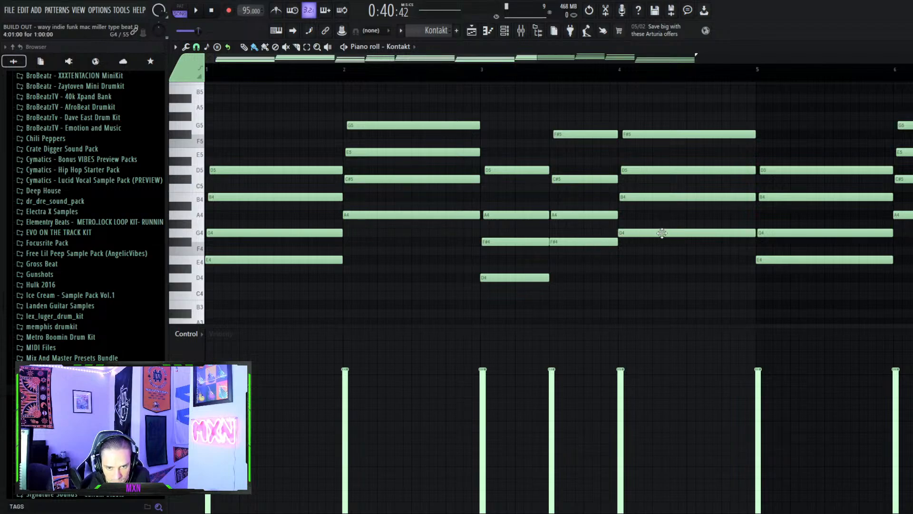
pyautogui.keyDown('ctrl'); pyautogui.scroll(-4, 697, 224); pyautogui.keyUp('ctrl')
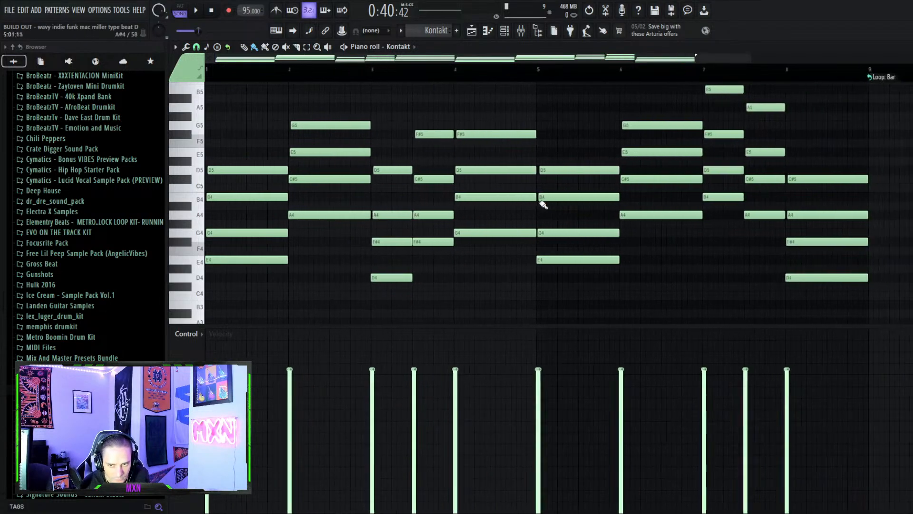
pyautogui.scroll(-3, 738, 238)
pyautogui.scroll(3, 734, 236)
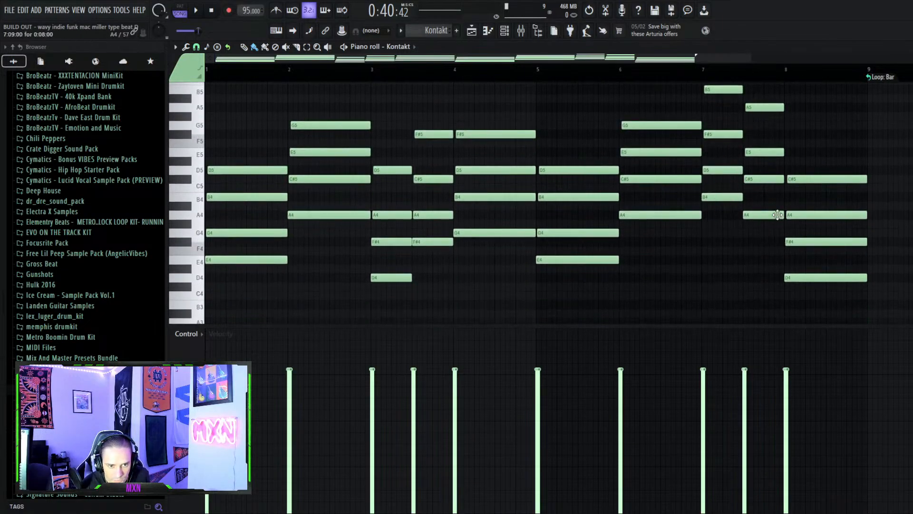
pyautogui.scroll(2, 785, 200)
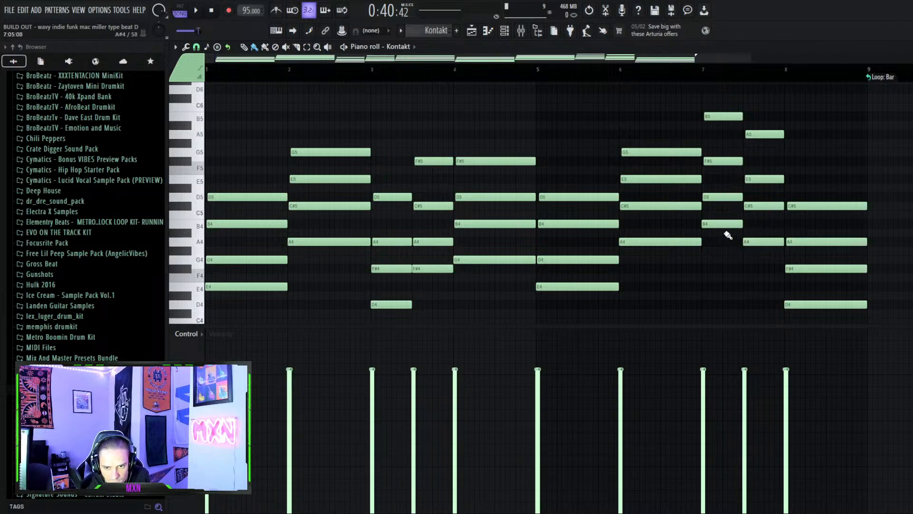
pyautogui.scroll(-1, 578, 188)
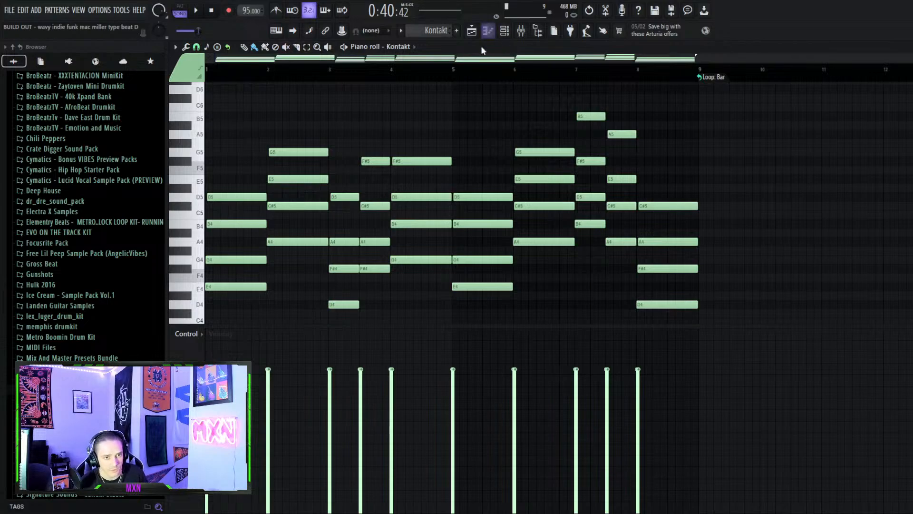
pyautogui.scroll(-1, 420, 153)
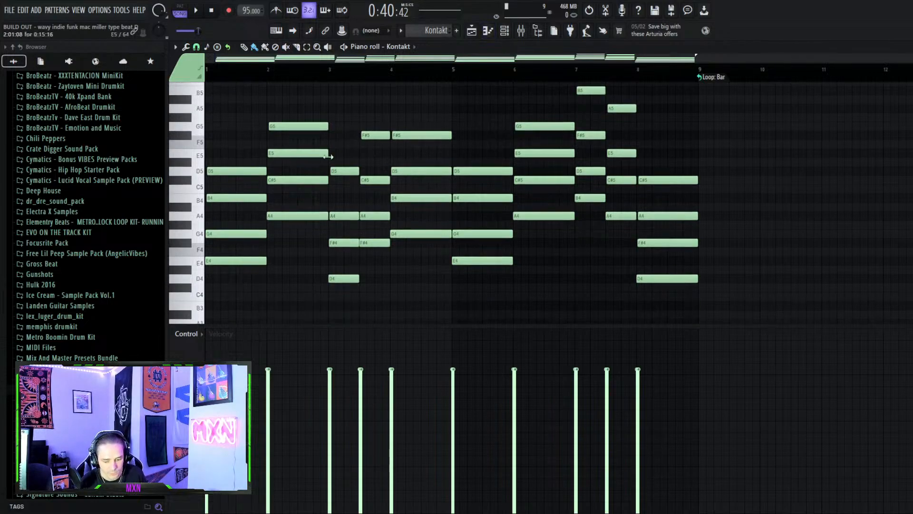
# - Return to the playlist, reopen the Kontakt pattern in the piano roll and view its chords from the first bar
pyautogui.click(477, 35)
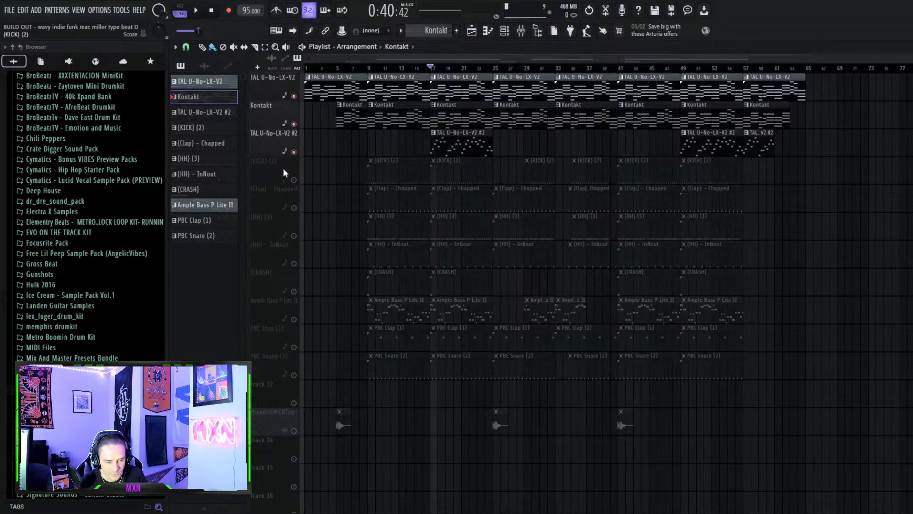
pyautogui.doubleClick(395, 118)
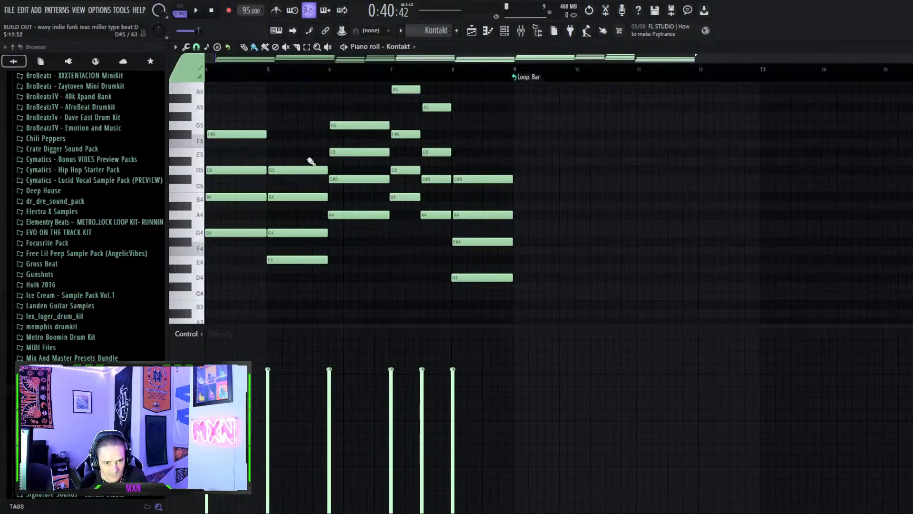
pyautogui.hscroll(-3, 635, 259)
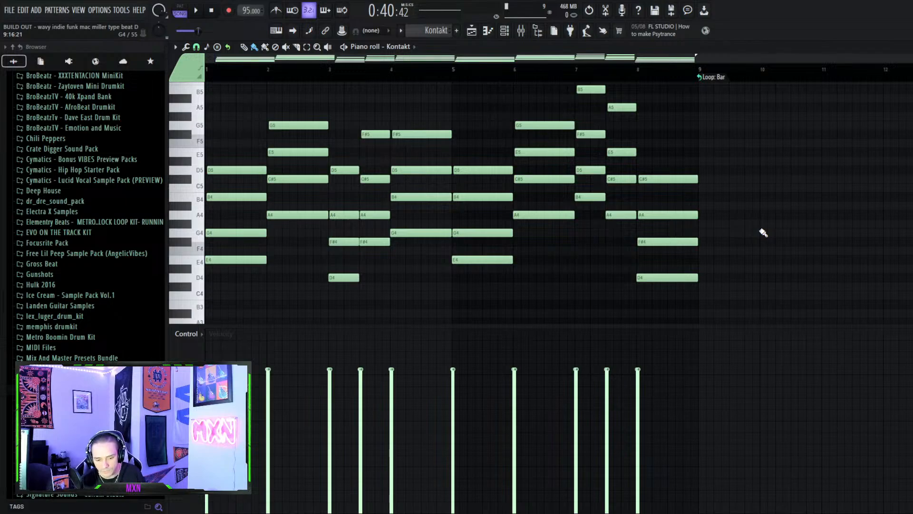
# - Show the channel rack over the playlist and open the TAL U-No-LX-V2 #2 synth to view its MD Jessy preset
pyautogui.click(475, 34)
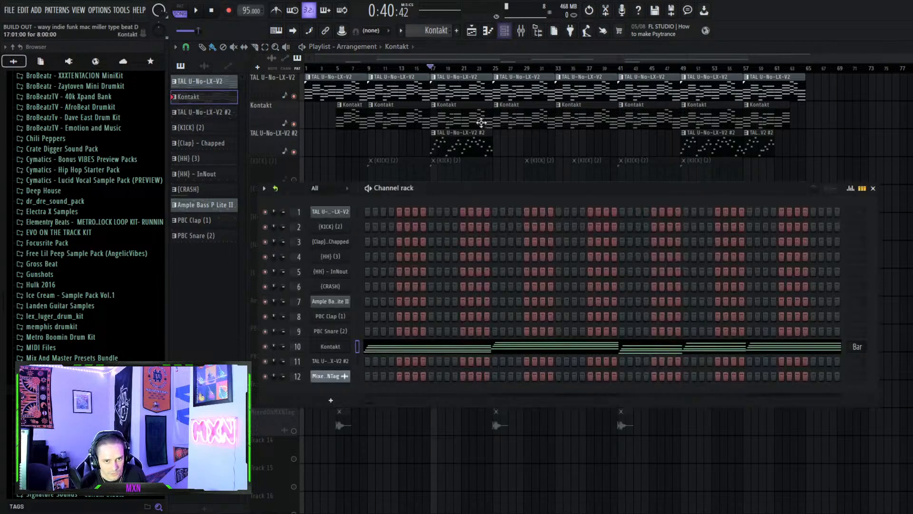
pyautogui.click(505, 30)
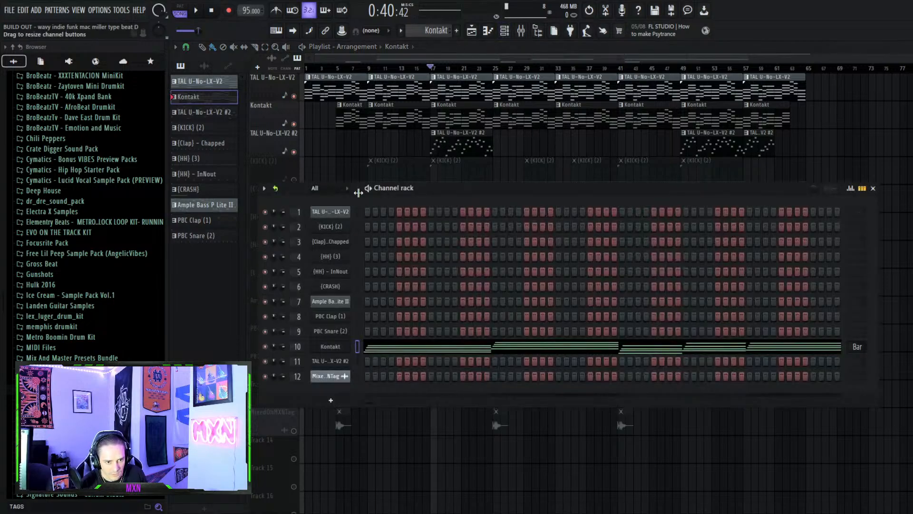
pyautogui.click(330, 361)
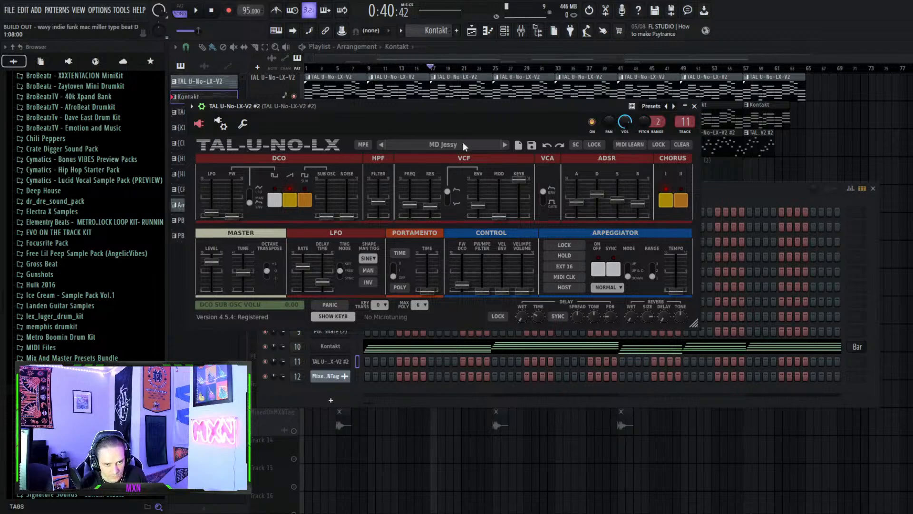
pyautogui.moveTo(341, 108); pyautogui.dragTo(494, 151)
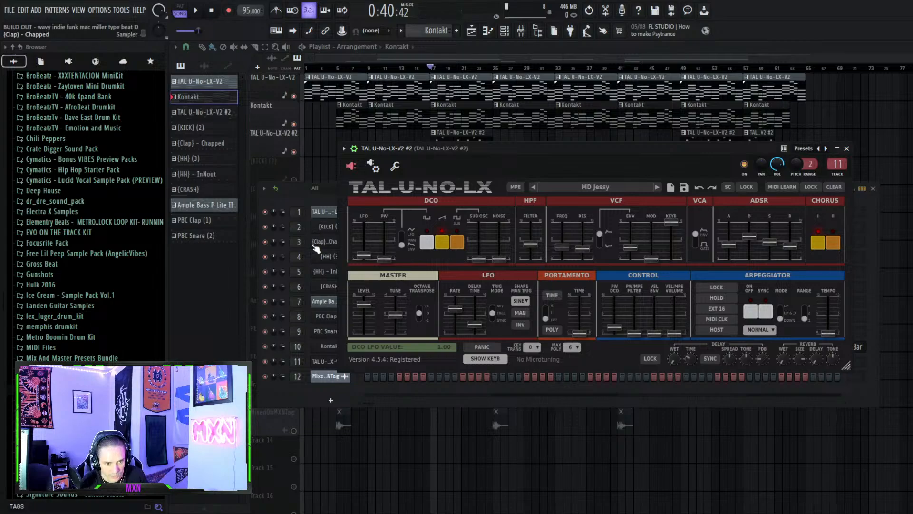
# - Open the Kontakt channel's Jazz Guitar instrument, view its cabinet, EQ and reverb settings, and close the plugin window
pyautogui.click(285, 186)
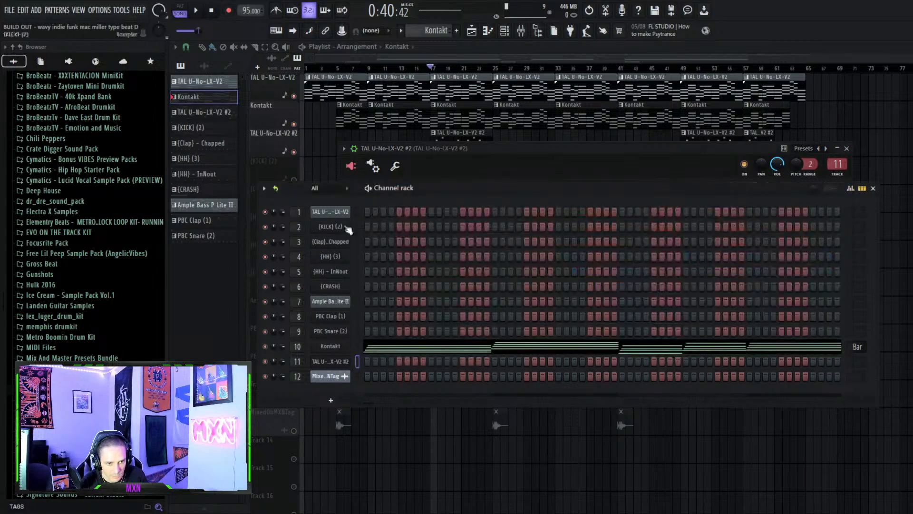
pyautogui.click(334, 348)
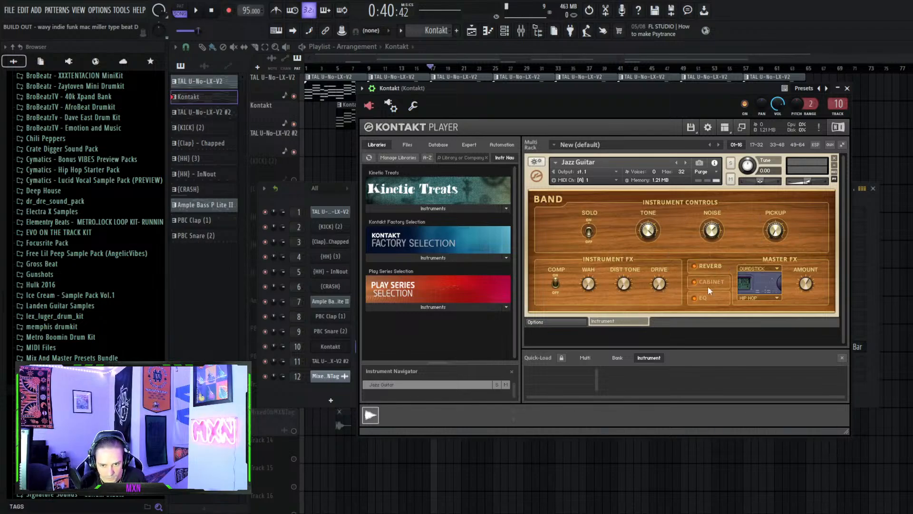
pyautogui.click(720, 283)
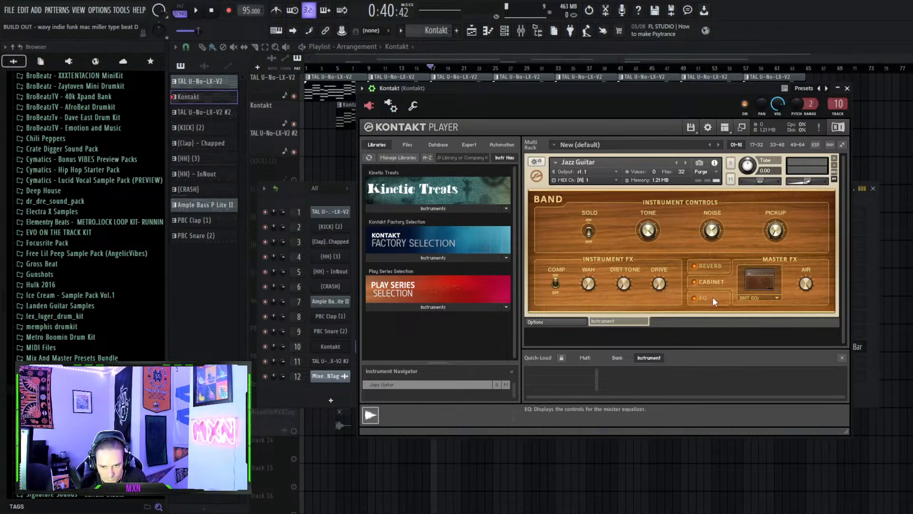
pyautogui.click(708, 297)
pyautogui.click(709, 265)
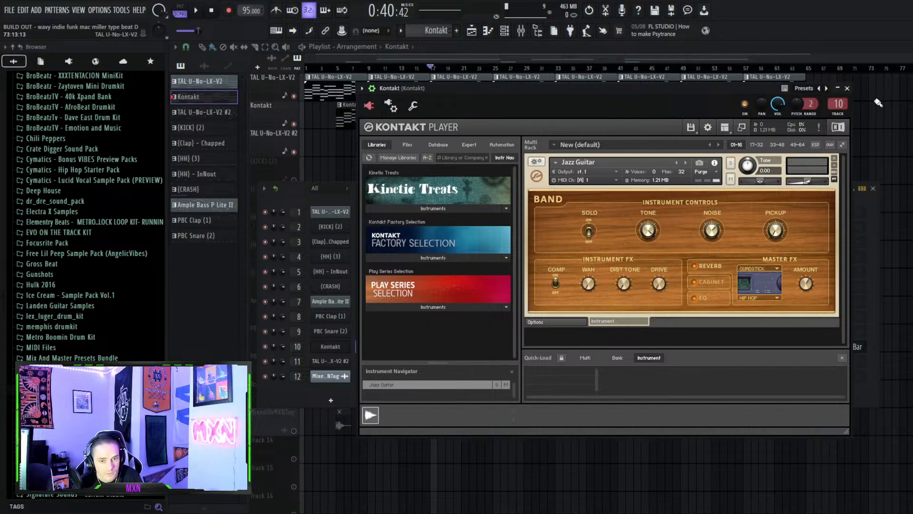
pyautogui.click(845, 90)
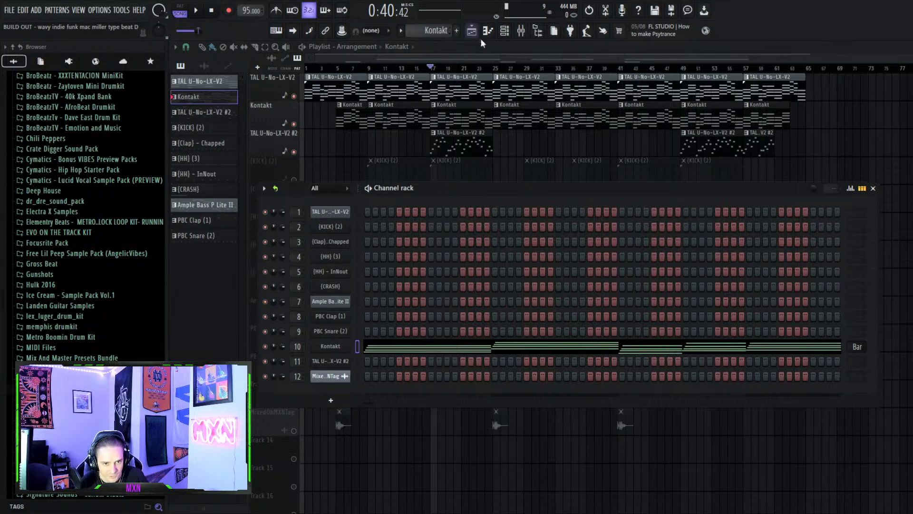
# - Hide the channel rack and isolate the KICK (2) and Clap - Chapped tracks in the playlist
pyautogui.press('F6')
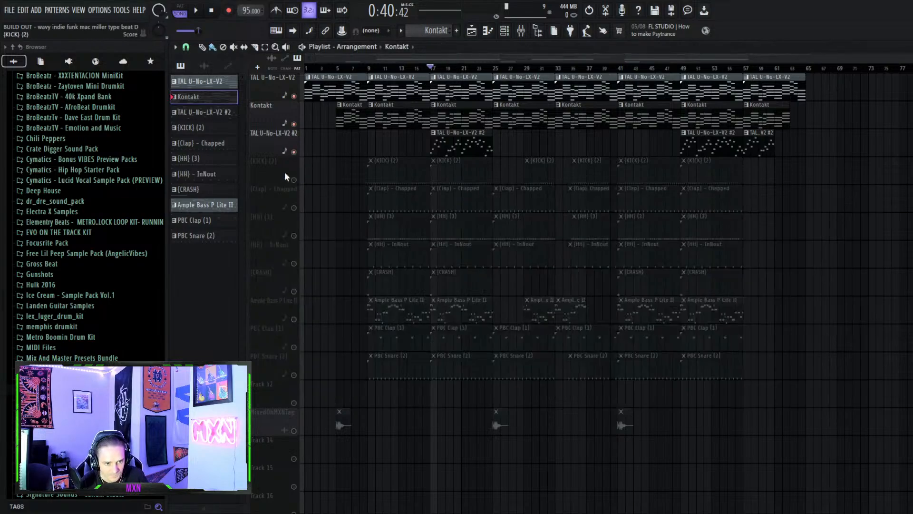
pyautogui.keyDown('ctrl'); pyautogui.click(294, 208); pyautogui.keyUp('ctrl')
pyautogui.keyDown('ctrl'); pyautogui.click(293, 207); pyautogui.keyUp('ctrl')
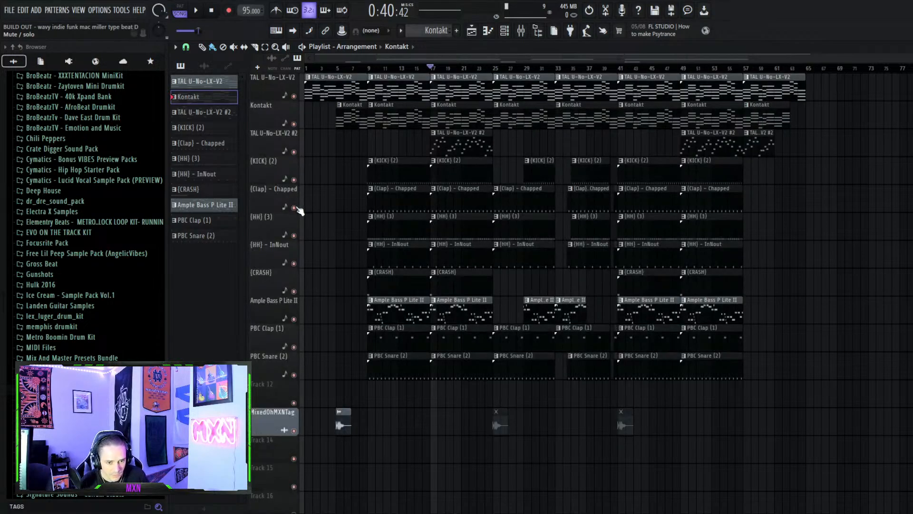
pyautogui.keyDown('ctrl'); pyautogui.click(294, 179); pyautogui.keyUp('ctrl')
pyautogui.click(293, 207)
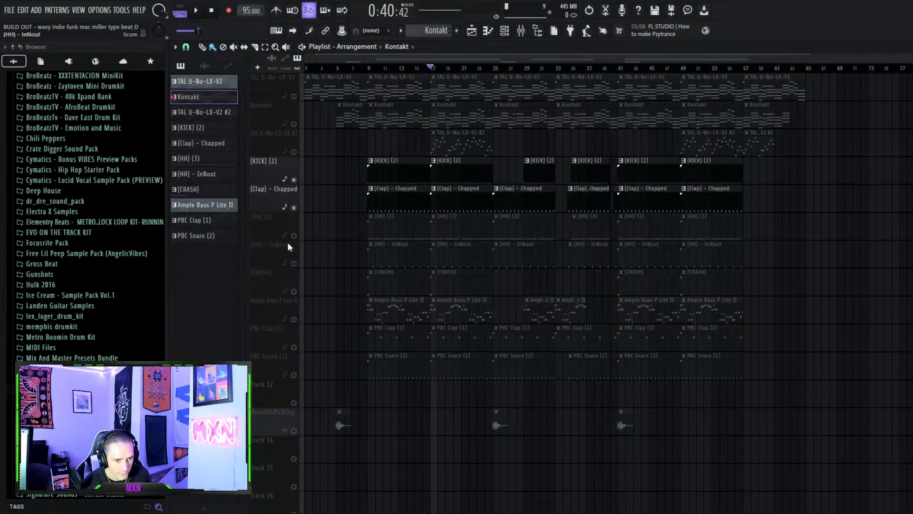
# - Unmute both HH tracks, CRASH, PBC Clap (1) and PBC Snare (2), leaving the Ample Bass P Lite II track muted
pyautogui.click(294, 235)
pyautogui.click(294, 263)
pyautogui.click(294, 291)
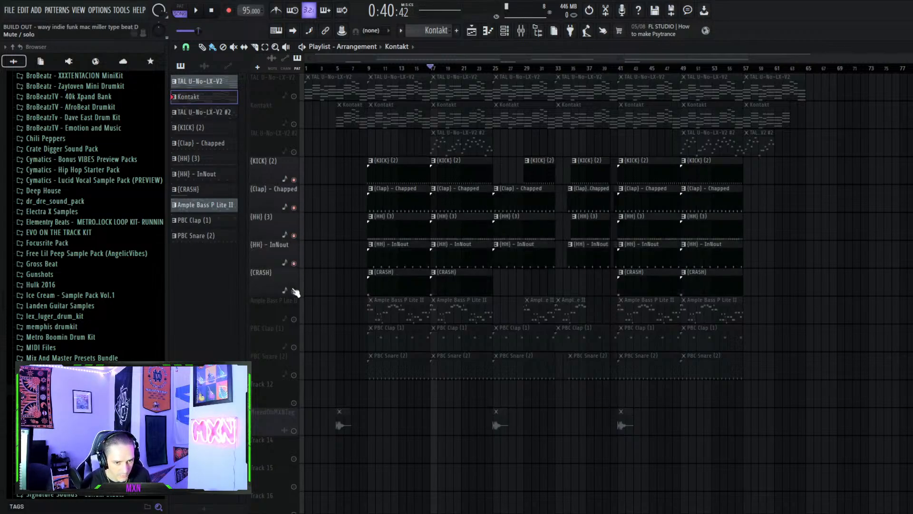
pyautogui.click(294, 319)
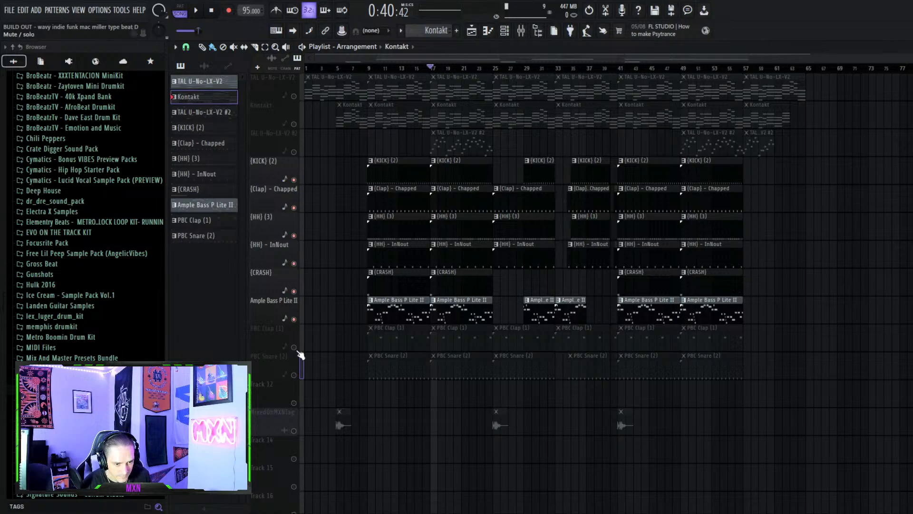
pyautogui.click(294, 347)
pyautogui.click(294, 375)
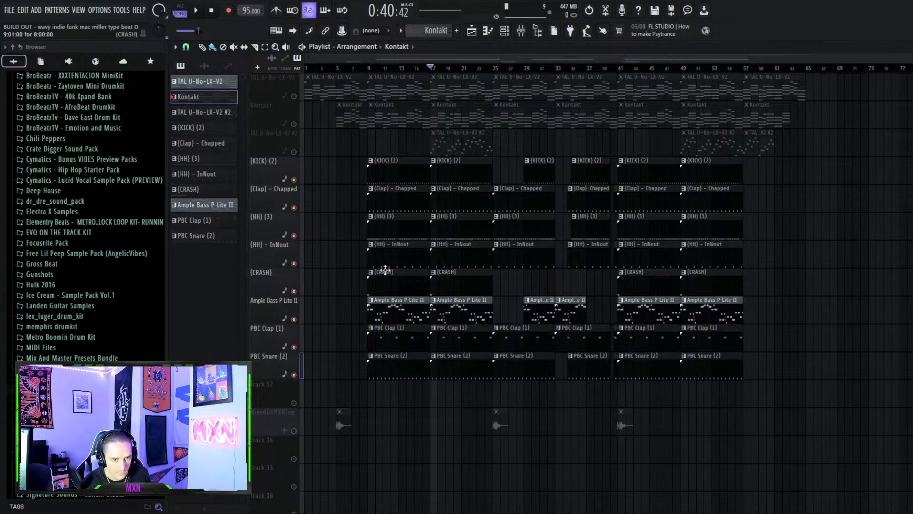
pyautogui.click(294, 319)
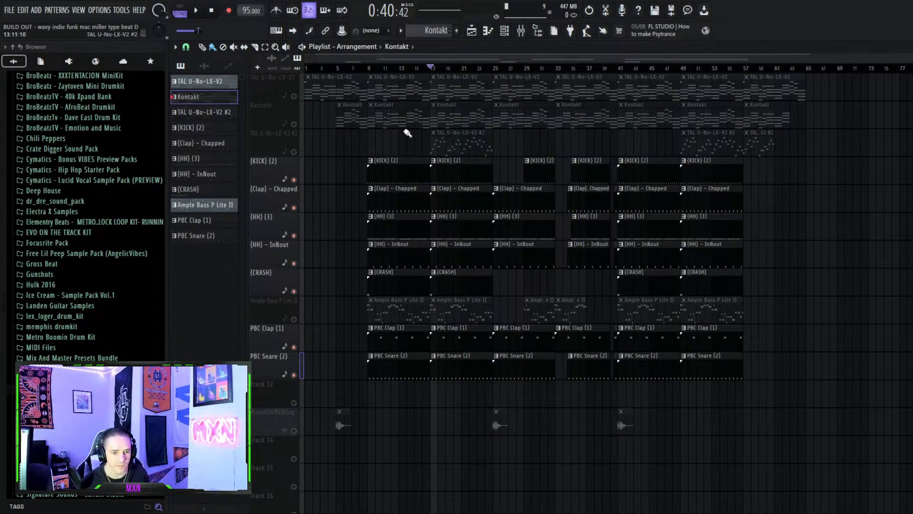
# - Play the isolated drum tracks in song mode from bar 17, view their clips up close, and stop playback
pyautogui.press('space')
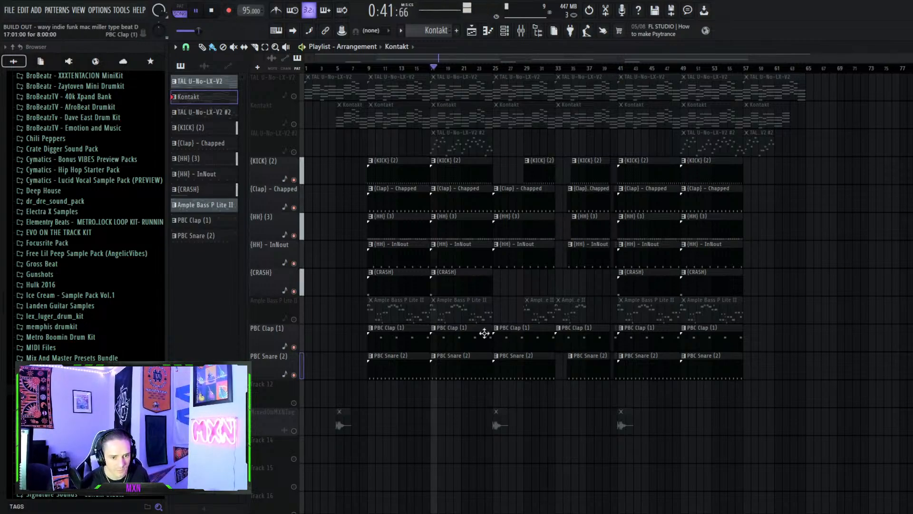
pyautogui.scroll(5, 389, 428)
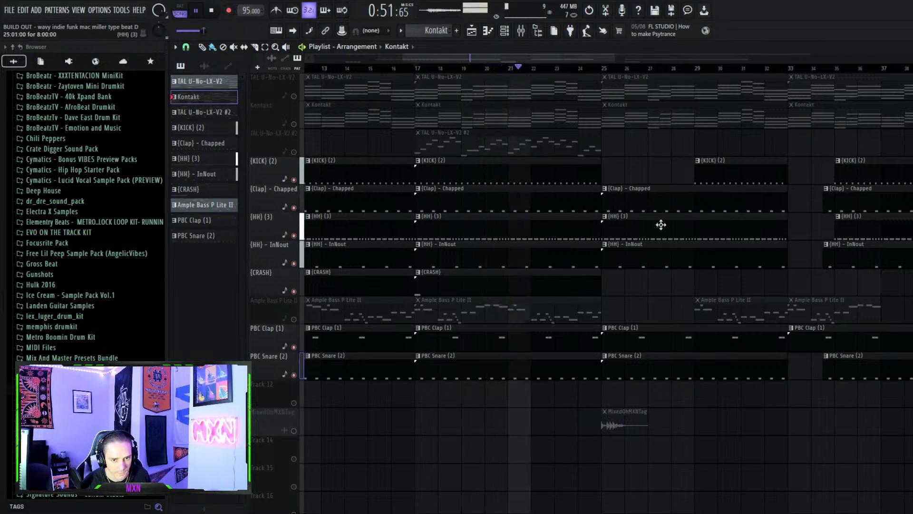
pyautogui.press('space')
# - Open the HH (3) pattern in the piano roll, play its full eight-bar hi-hat rhythm, and stop playback
pyautogui.doubleClick(450, 229)
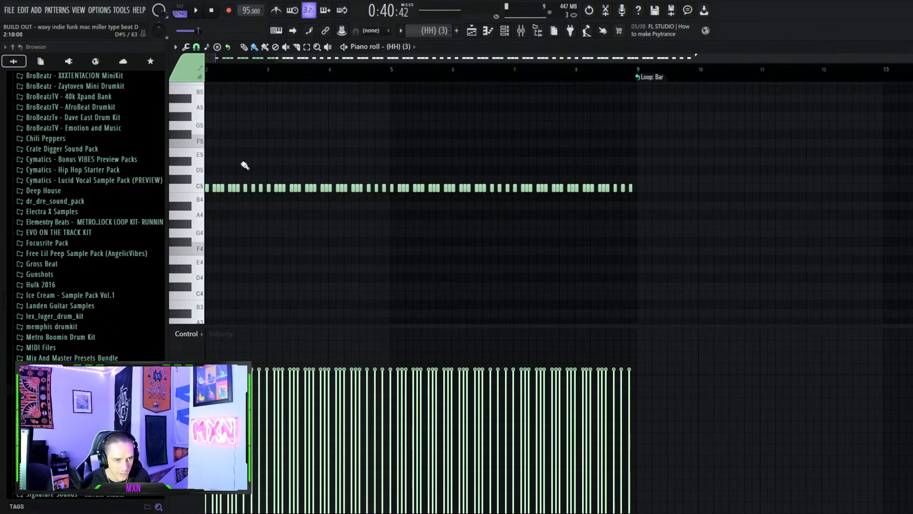
pyautogui.press('space')
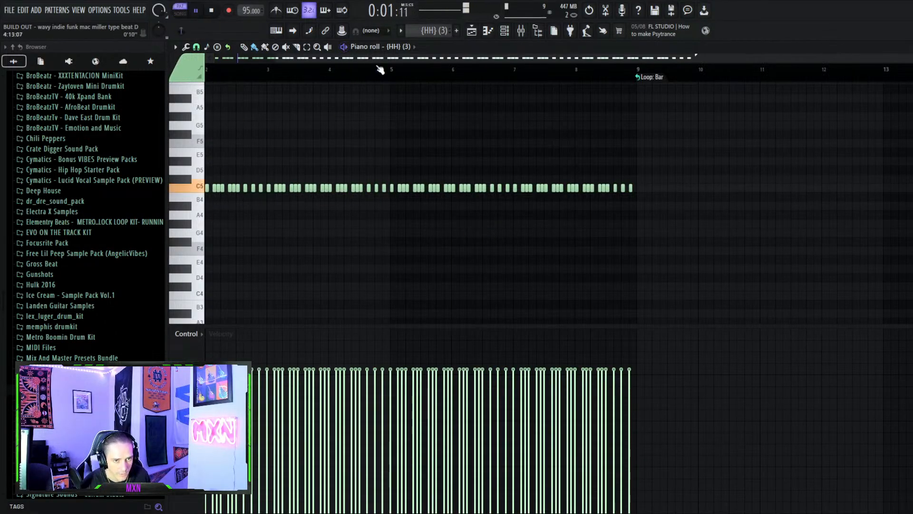
pyautogui.moveTo(453, 56); pyautogui.dragTo(380, 58)
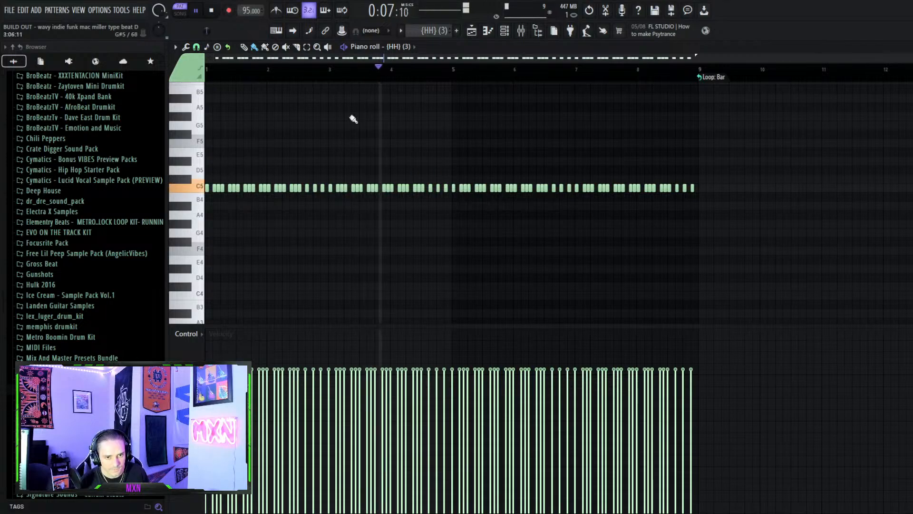
pyautogui.press('space')
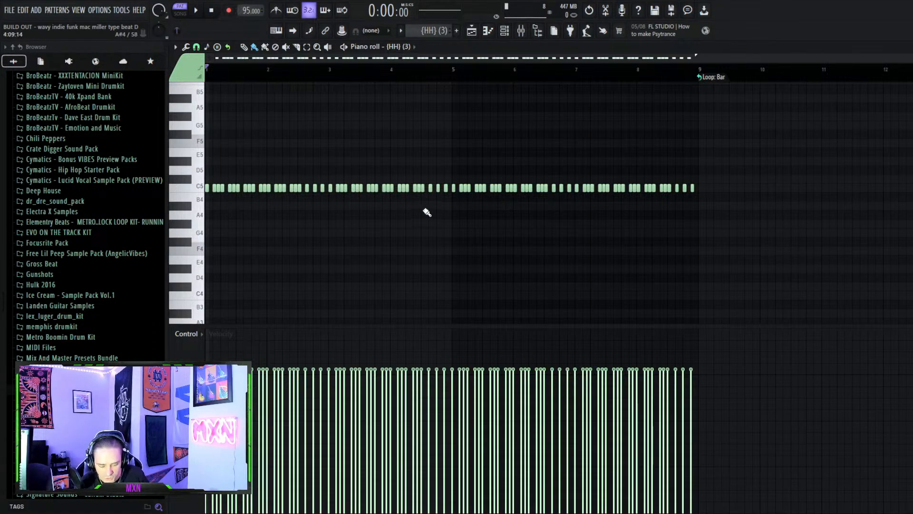
# - Mute the HH (3) track in the playlist, cue playback at bar 17, and open the KICK (2) pattern in the piano roll
pyautogui.click(471, 30)
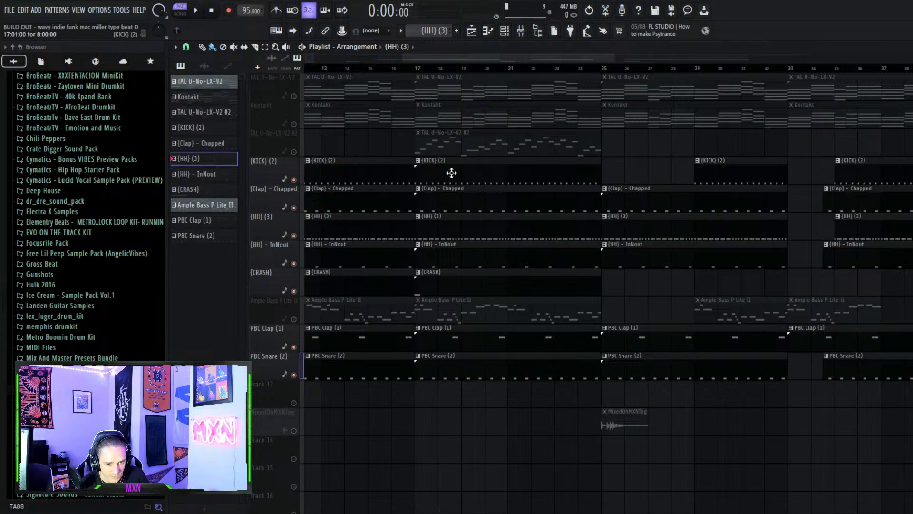
pyautogui.click(294, 235)
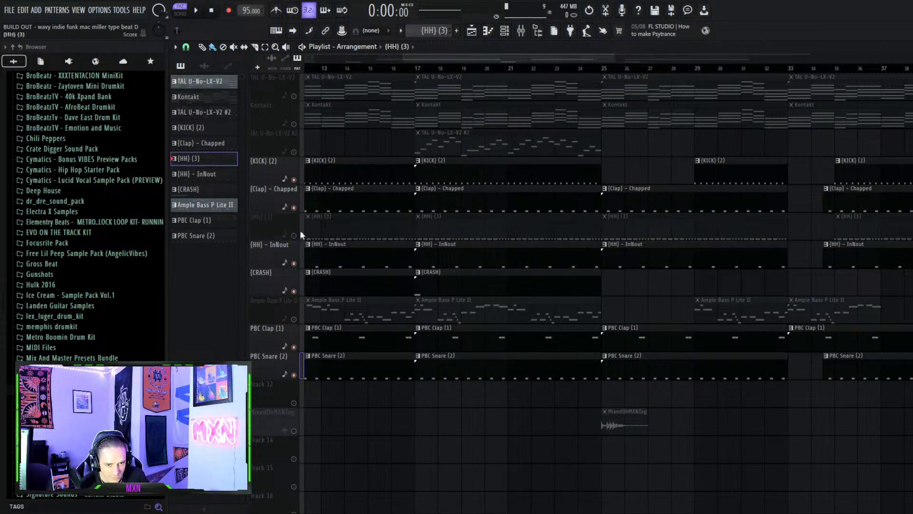
pyautogui.click(418, 69)
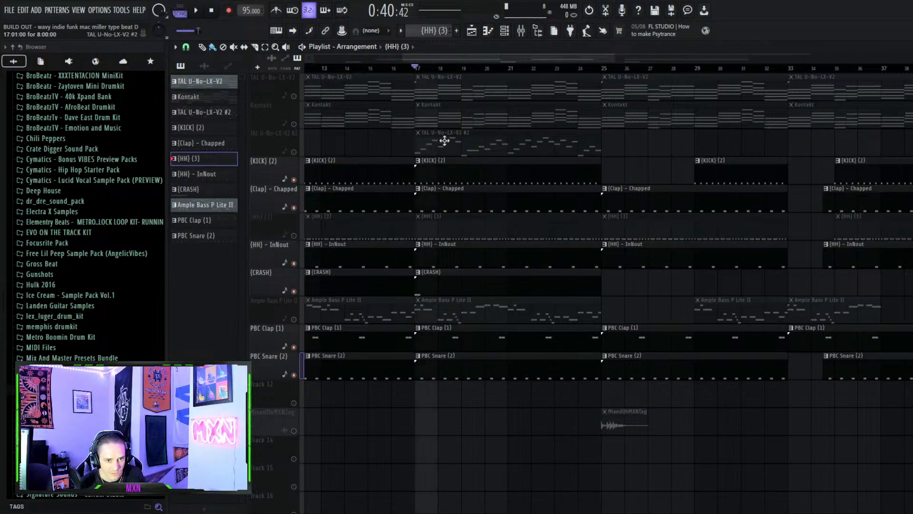
pyautogui.doubleClick(465, 183)
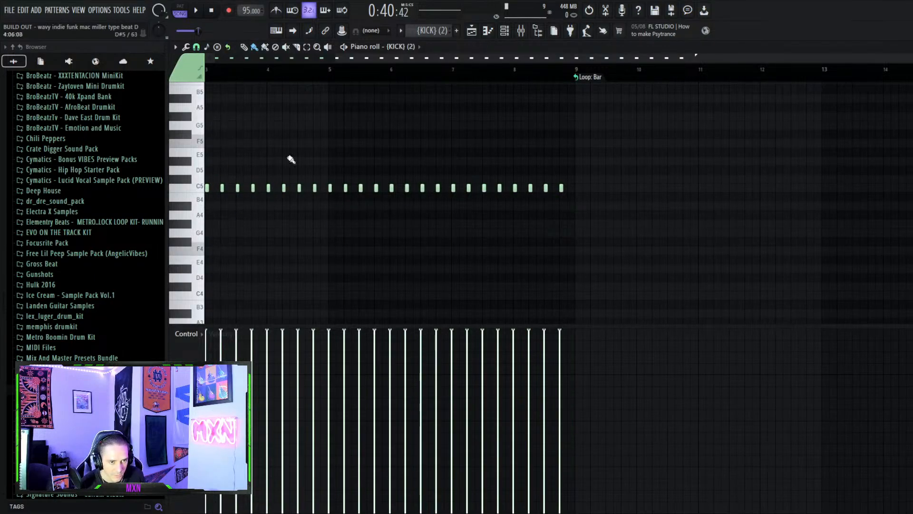
# - Play the KICK (2) pattern, stop playback, and open the (HH) - InNout pattern in the piano roll from its first bar
pyautogui.press('space')
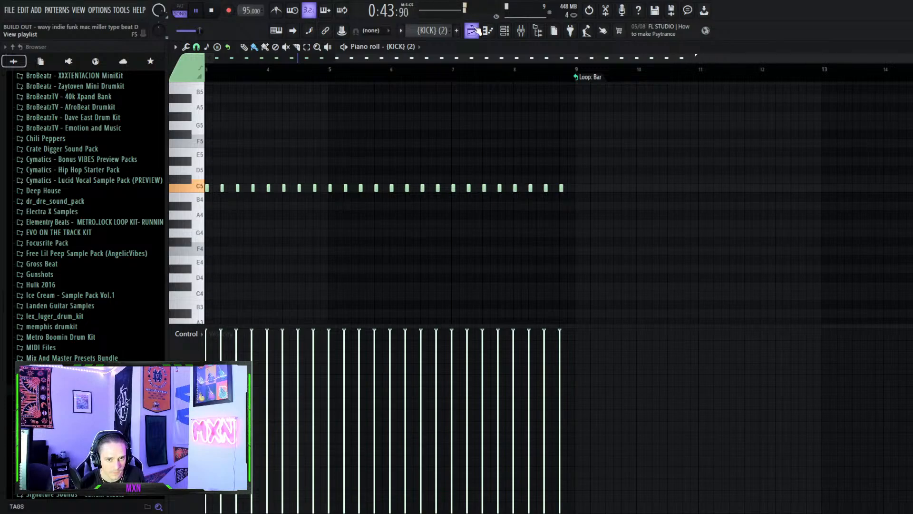
pyautogui.press('space')
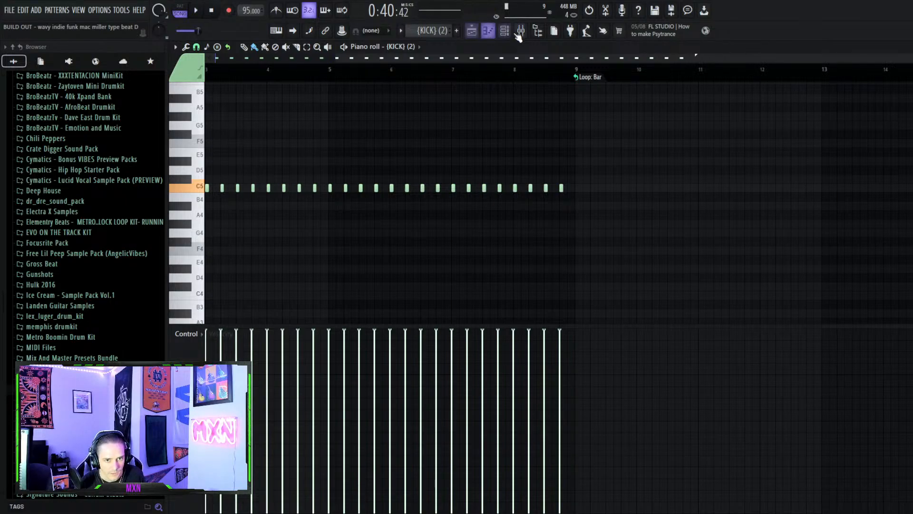
pyautogui.click(474, 31)
pyautogui.doubleClick(478, 265)
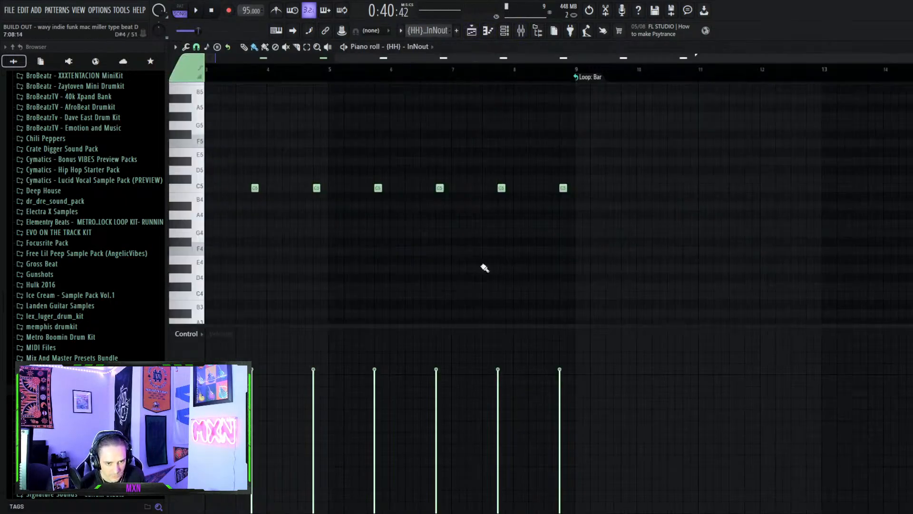
pyautogui.hscroll(-4, 346, 204)
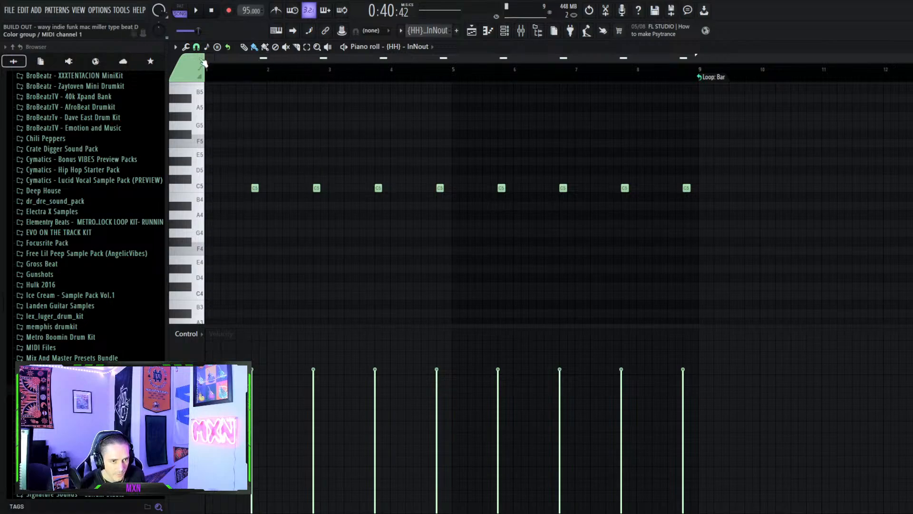
# - Play the (HH) - InNout pattern within the song and on its own in pattern mode, and stop playback
pyautogui.press('space')
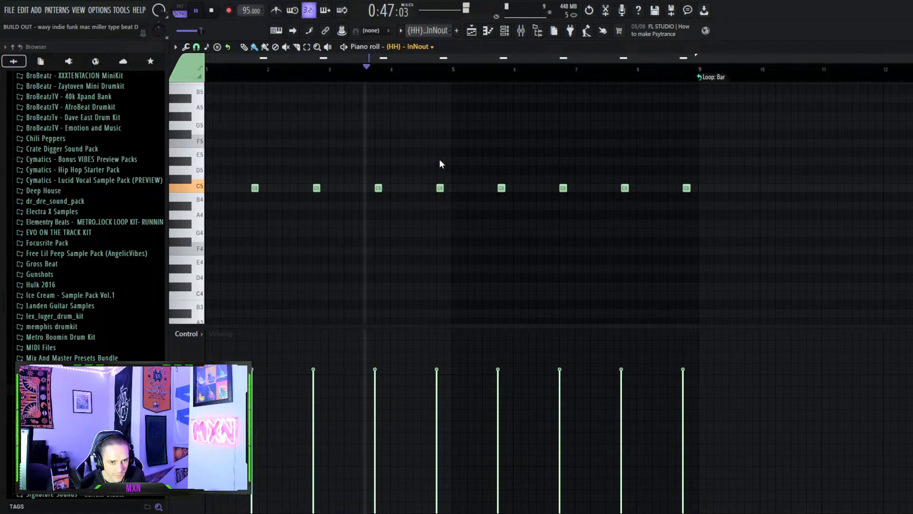
pyautogui.press('space')
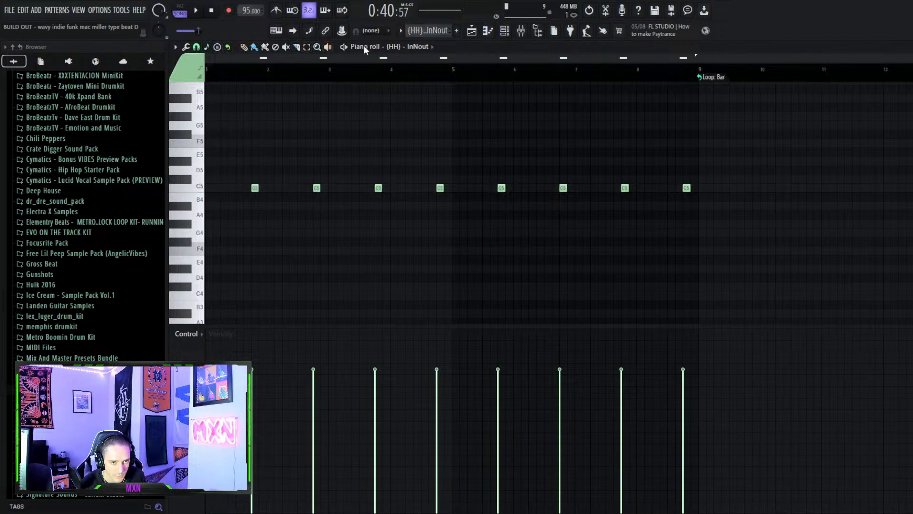
pyautogui.click(344, 47)
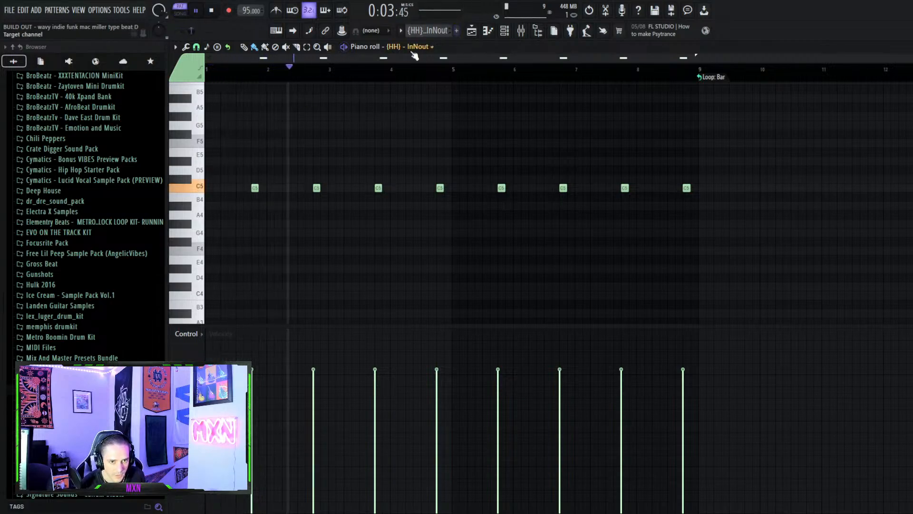
pyautogui.press('space')
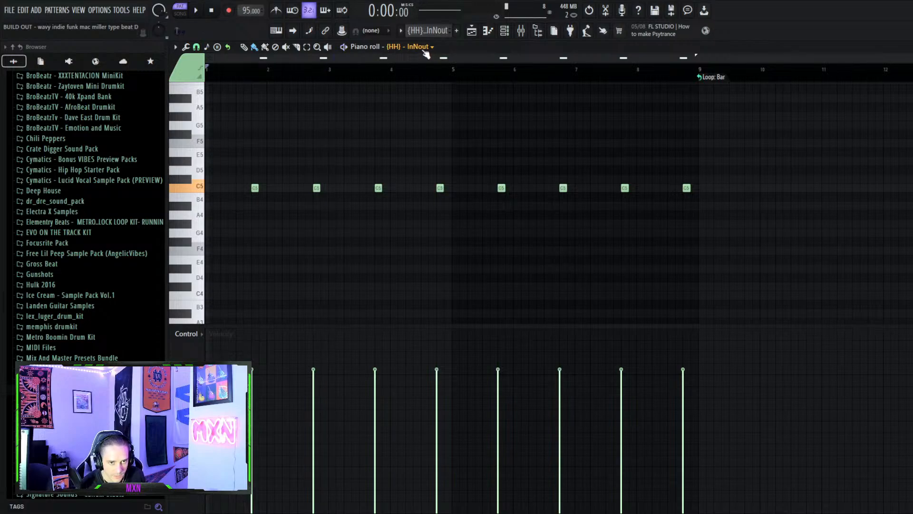
# - Switch to song mode, play the unmuted drum tracks from bar 17 in the playlist, and stop playback
pyautogui.click(197, 10)
pyautogui.click(183, 14)
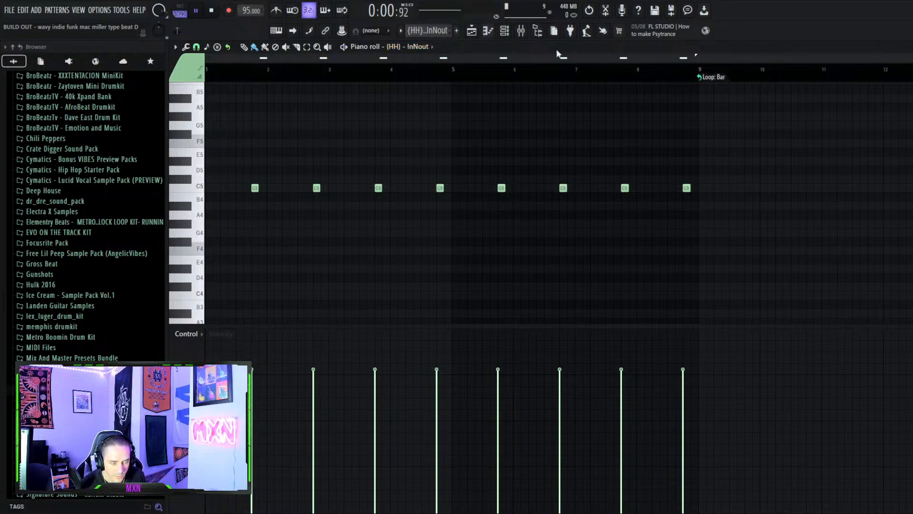
pyautogui.click(472, 30)
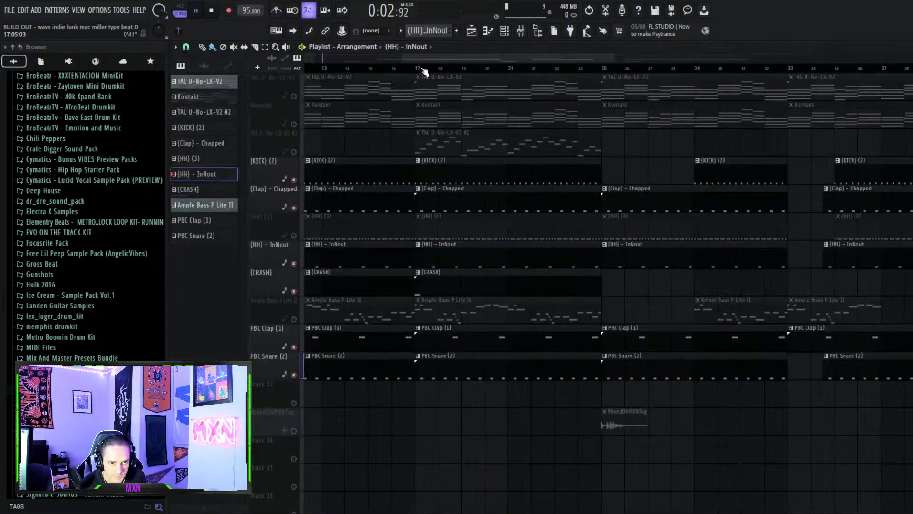
pyautogui.click(420, 69)
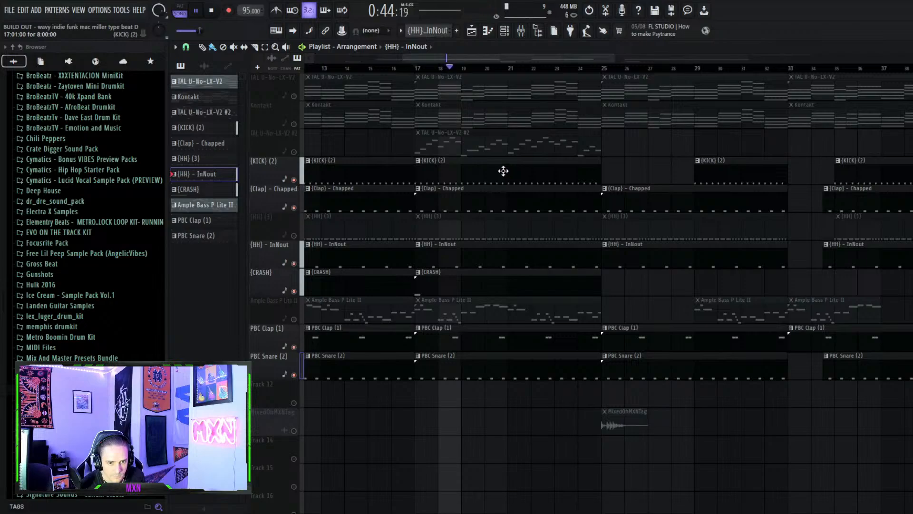
pyautogui.press('space')
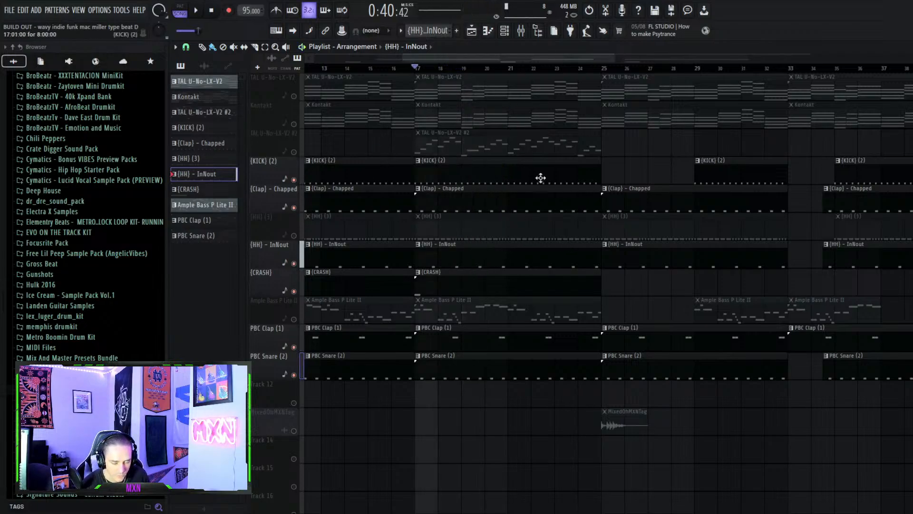
# - Open the (Clap) - Chapped pattern in the piano roll, play it in song mode, stop, and show the channel rack
pyautogui.doubleClick(481, 206)
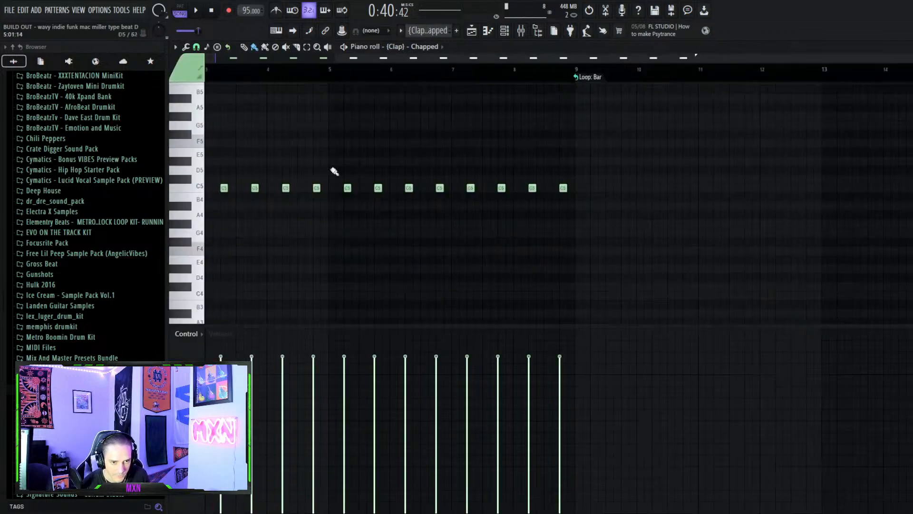
pyautogui.hscroll(-3, 252, 196)
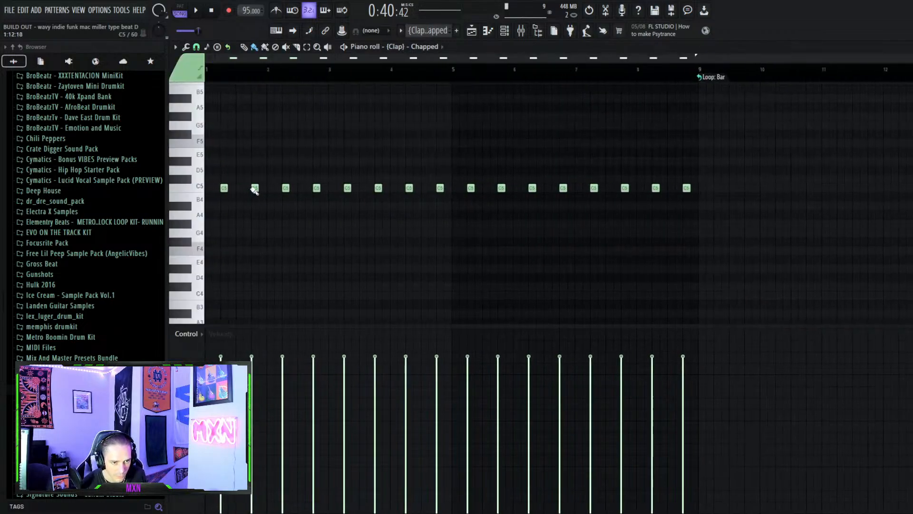
pyautogui.press('space')
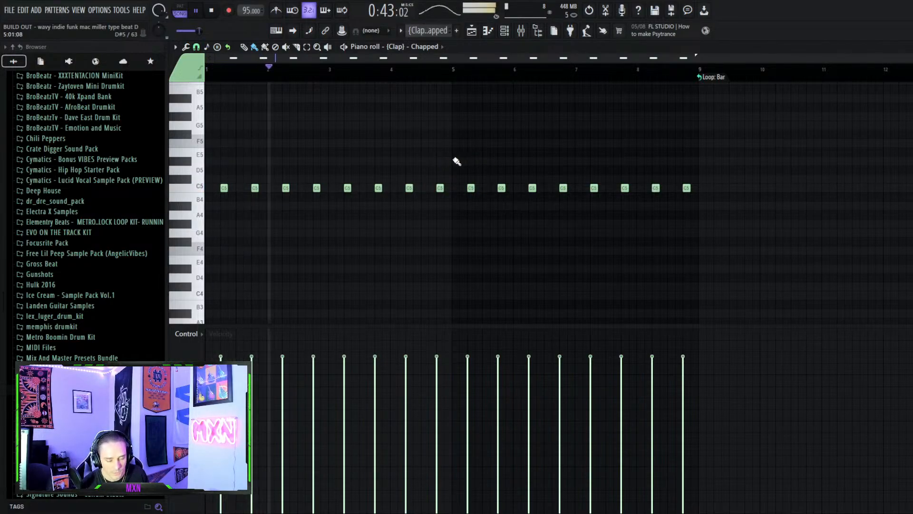
pyautogui.press('space')
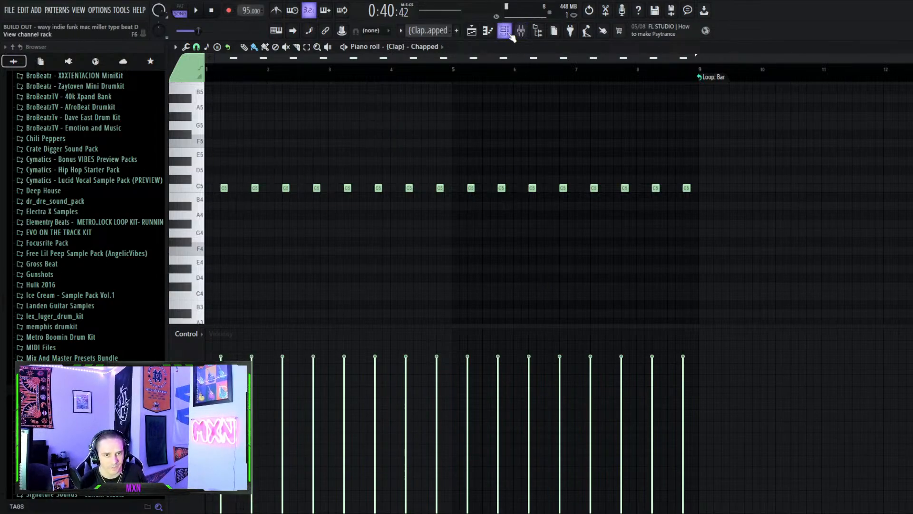
pyautogui.press('F6')
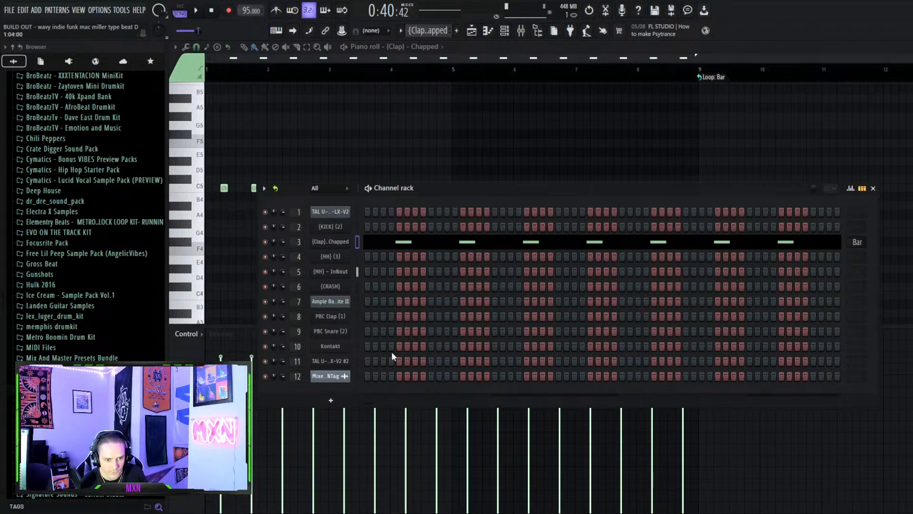
# - Return to the playlist, play the unmuted drum tracks from bar 18, and stop playback
pyautogui.click(471, 30)
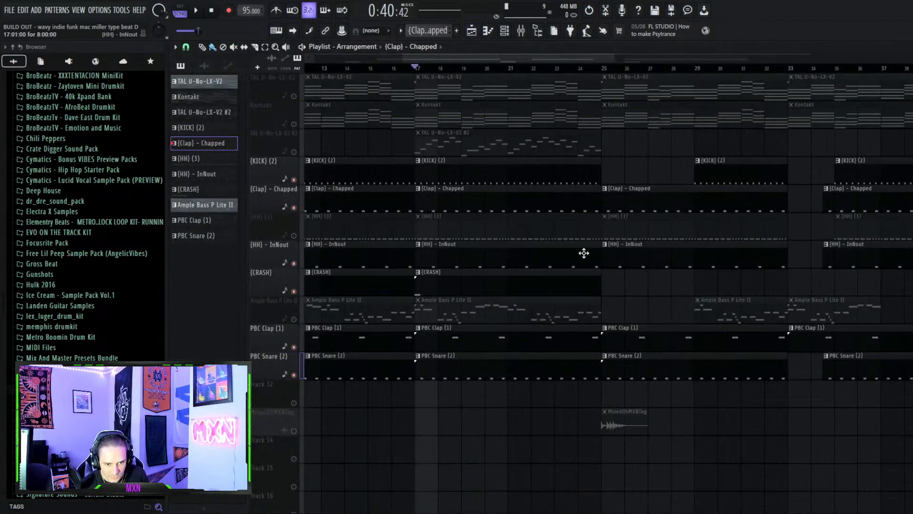
pyautogui.click(439, 69)
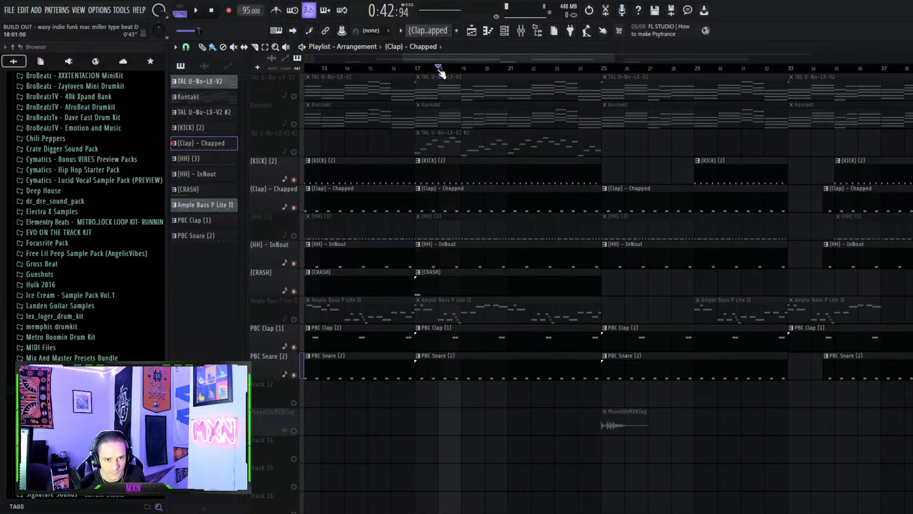
pyautogui.press('space')
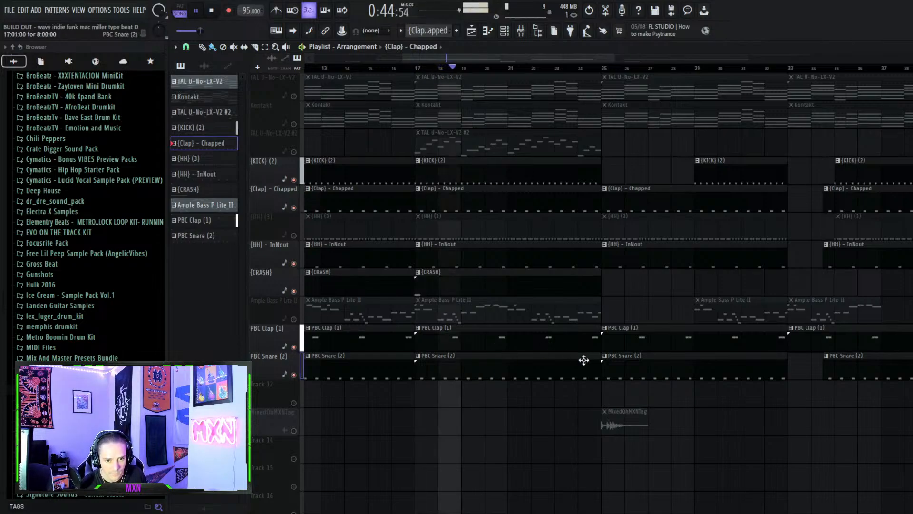
pyautogui.press('space')
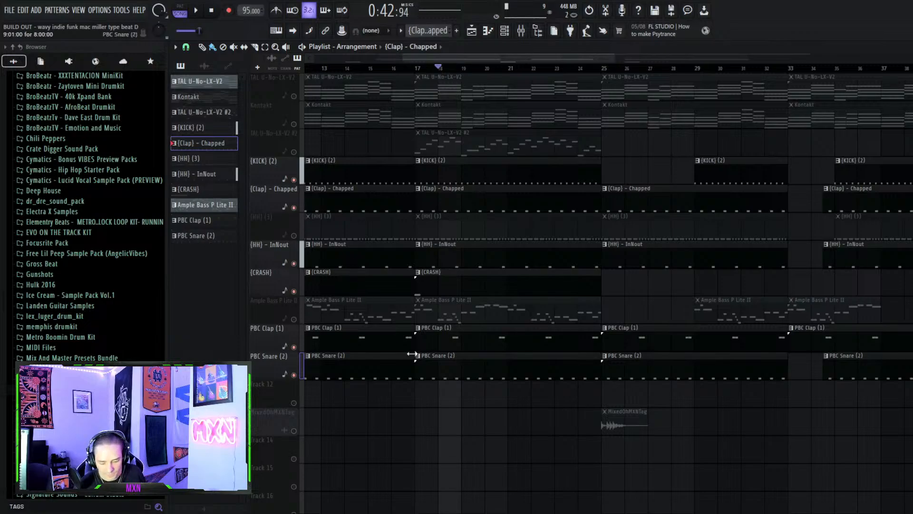
# - Unmute the HH (3) track in the playlist and play the full drum section briefly
pyautogui.scroll(-5, 409, 387)
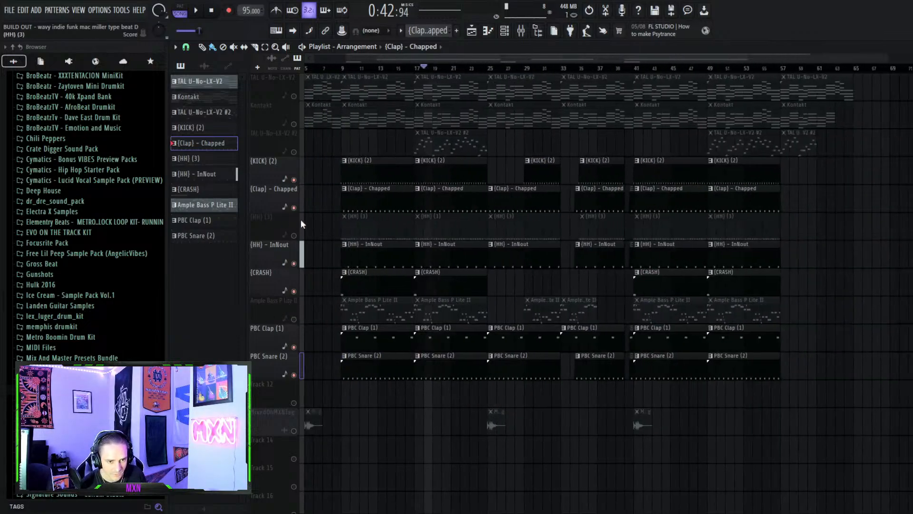
pyautogui.click(294, 235)
pyautogui.press('space')
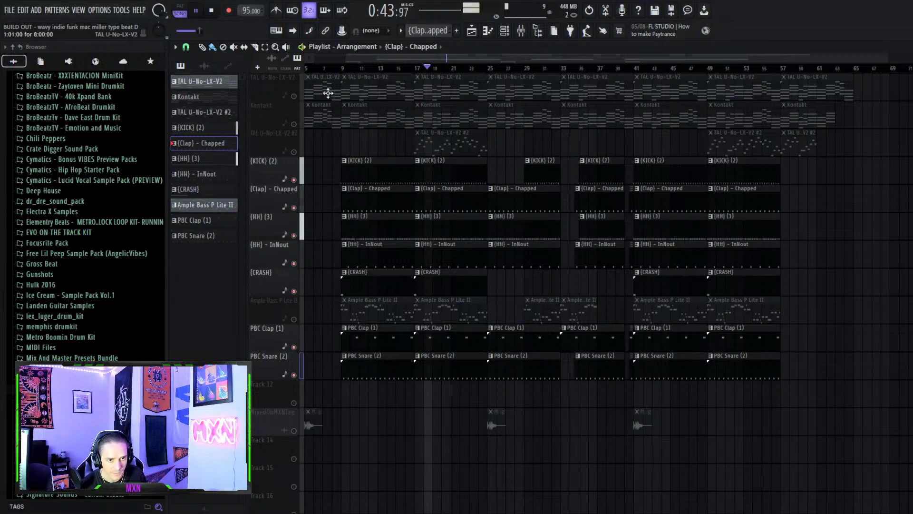
pyautogui.press('space')
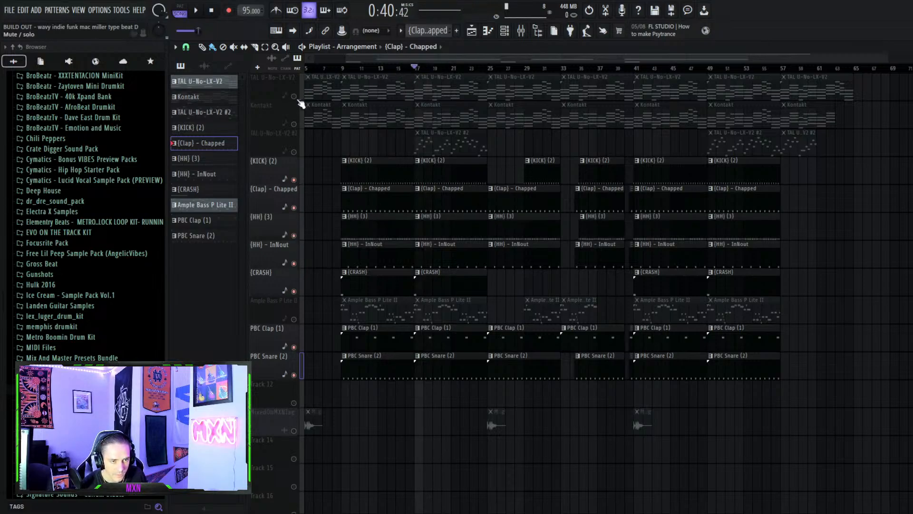
# - Unmute the TAL U-No-LX-V2 and Kontakt tracks and play them with the drums from bar 17, muting TAL U-No-LX-V2 #2 during playback
pyautogui.click(294, 96)
pyautogui.click(294, 123)
pyautogui.click(294, 152)
pyautogui.press('space')
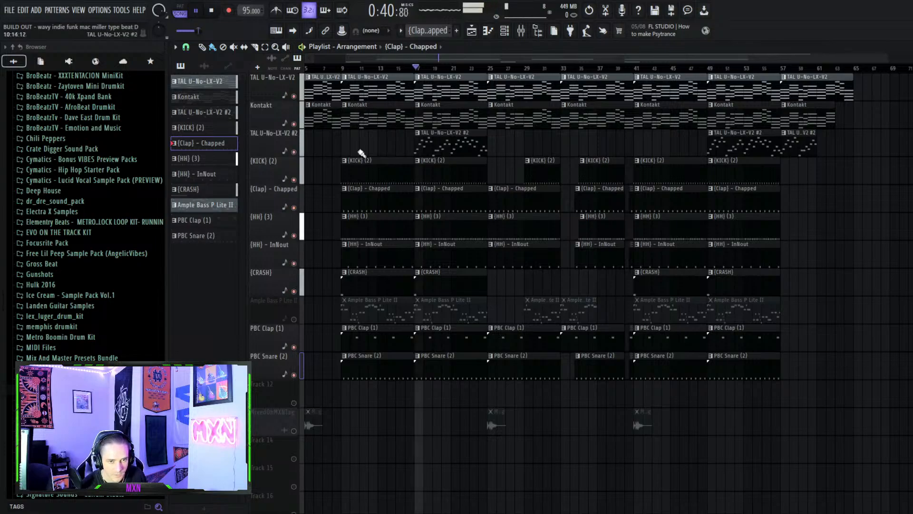
pyautogui.click(294, 152)
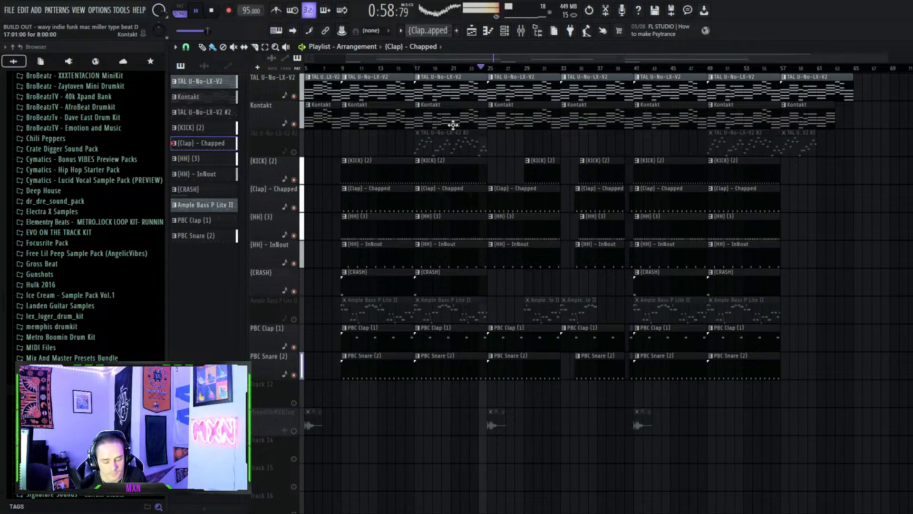
pyautogui.press('space')
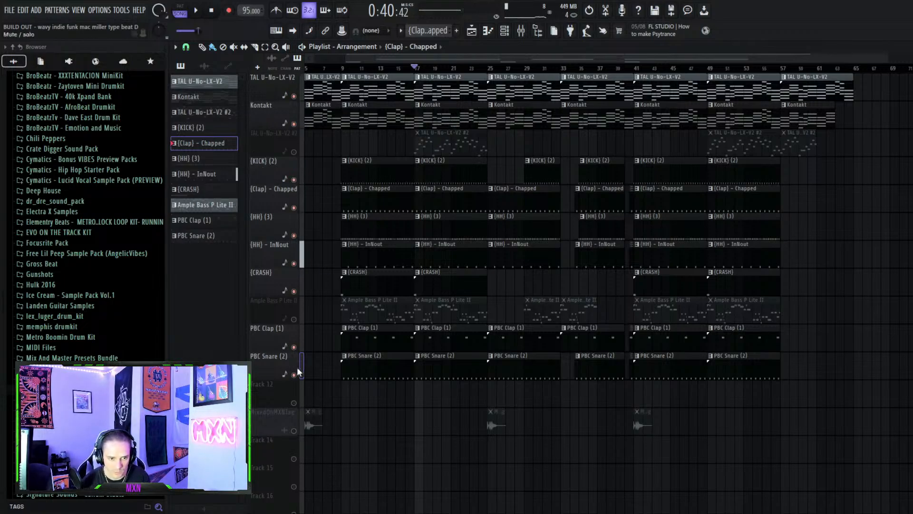
# - Unmute the TAL U-No-LX-V2 #2 and Ample Bass P Lite II tracks in the playlist
pyautogui.click(293, 151)
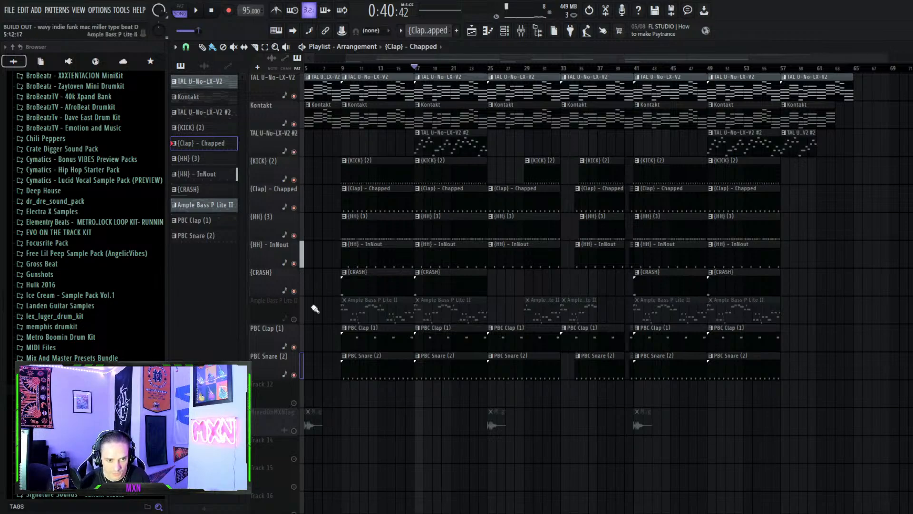
pyautogui.click(293, 319)
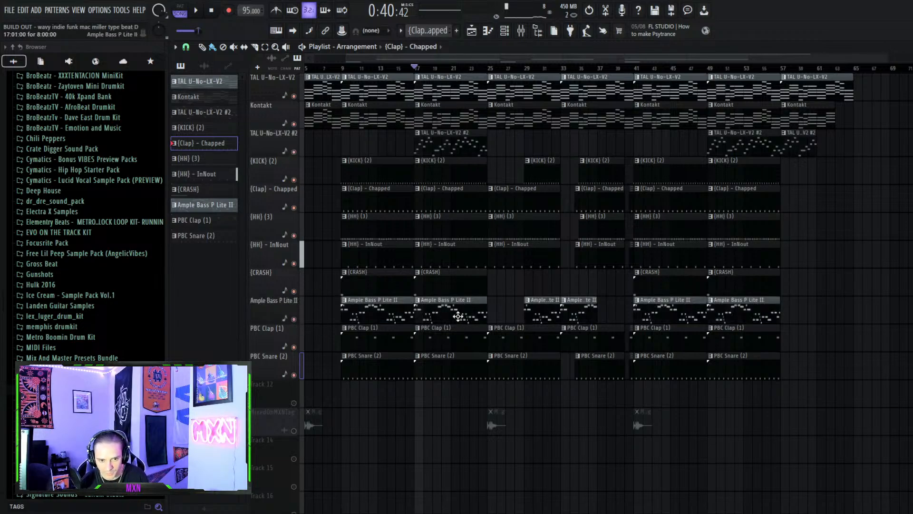
# - Open the Ample Bass P Lite II pattern in the piano roll, play its bassline in pattern mode, and stop playback
pyautogui.doubleClick(460, 319)
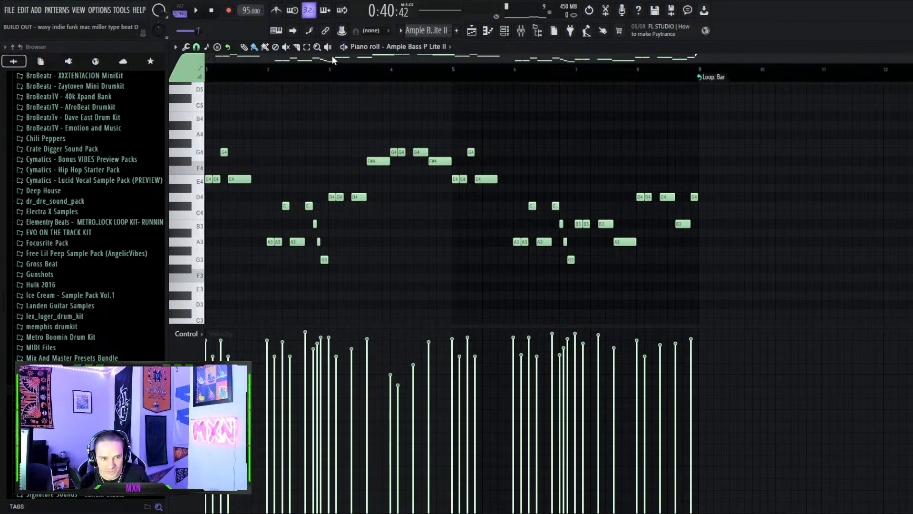
pyautogui.press('space')
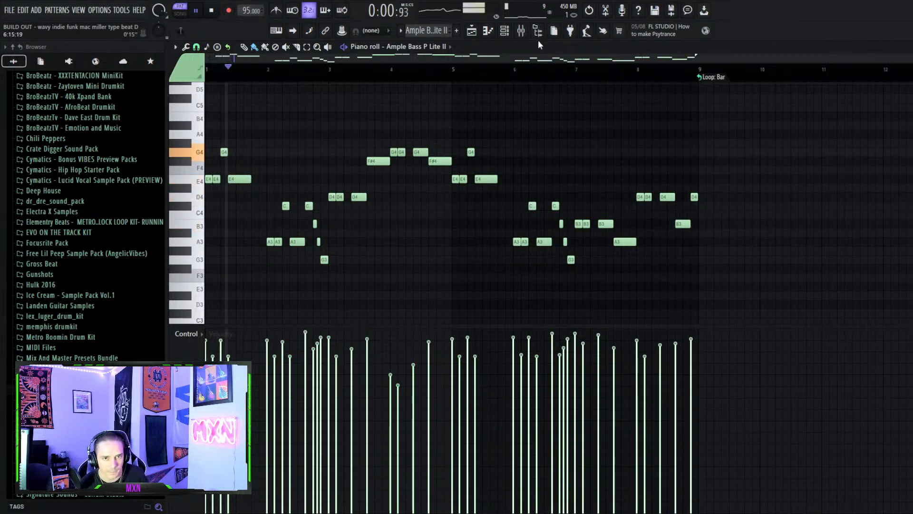
pyautogui.press('space')
# - View the Ample Bass P Lite II instrument from the channel rack, and close both the plugin and the rack
pyautogui.click(505, 32)
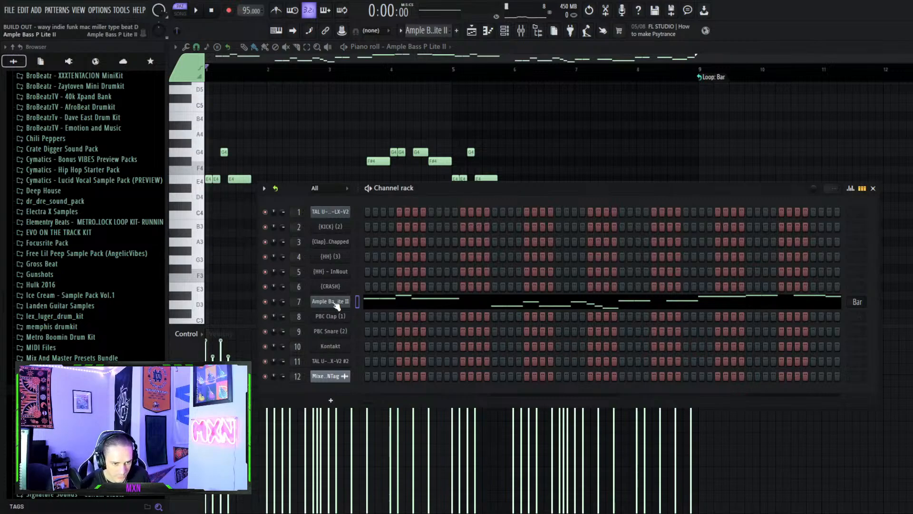
pyautogui.click(336, 303)
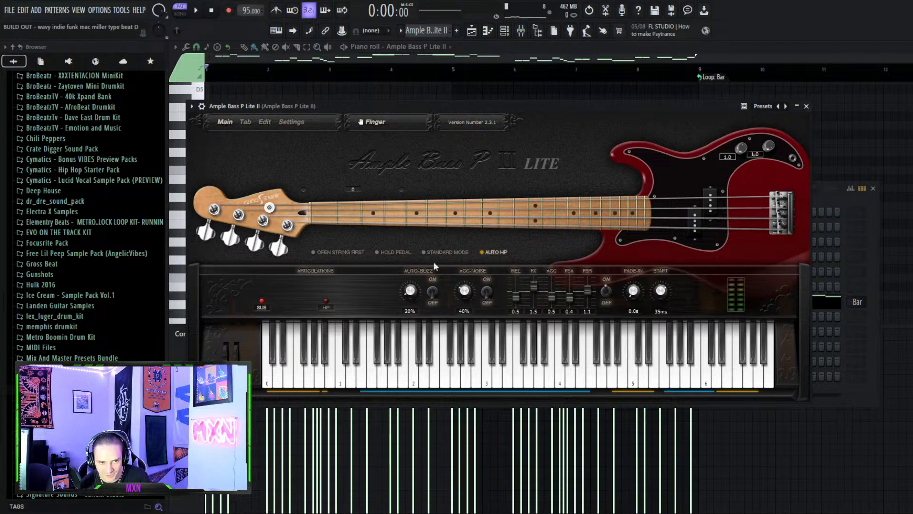
pyautogui.click(806, 106)
pyautogui.press('F6')
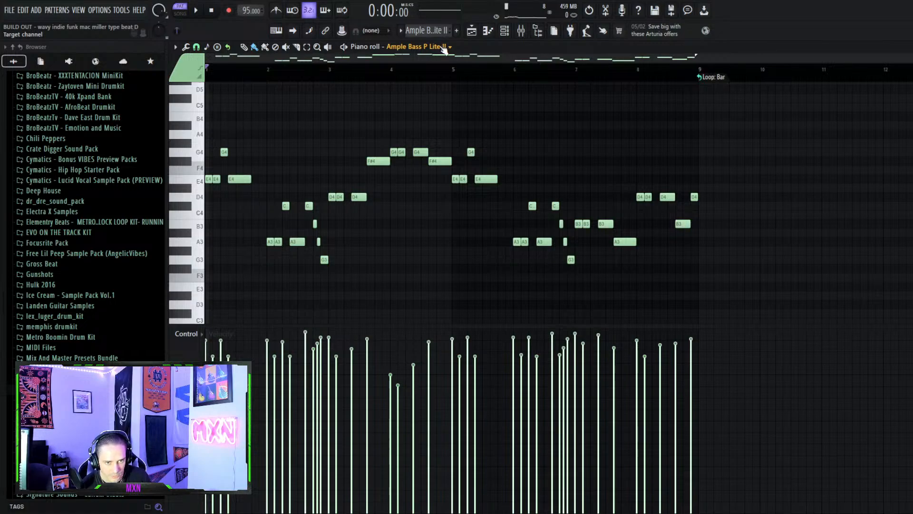
# - View the TAL U-No-LX-V2 chord pattern in the piano roll, and return to the Ample Bass P Lite II pattern
pyautogui.moveTo(435, 32)
pyautogui.mouseDown()
pyautogui.moveTo(435, 44)
pyautogui.moveTo(438, 35)
pyautogui.mouseUp()
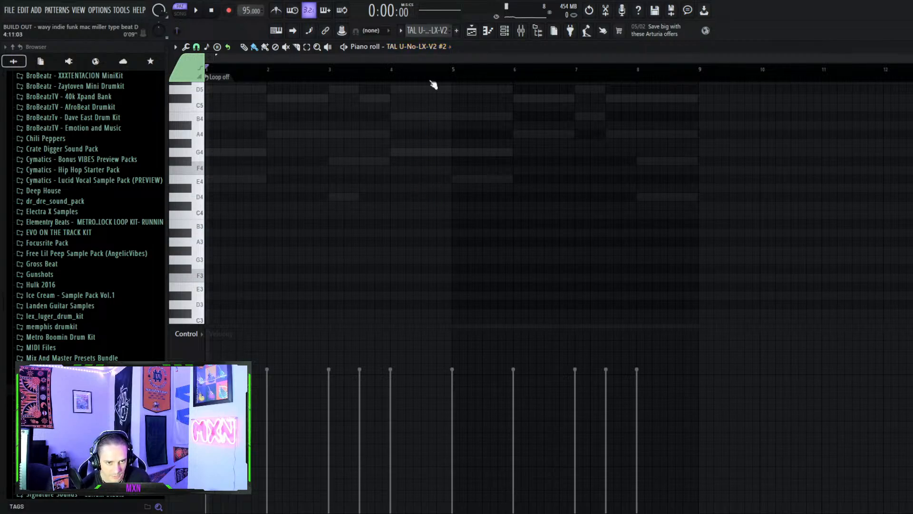
pyautogui.click(428, 102)
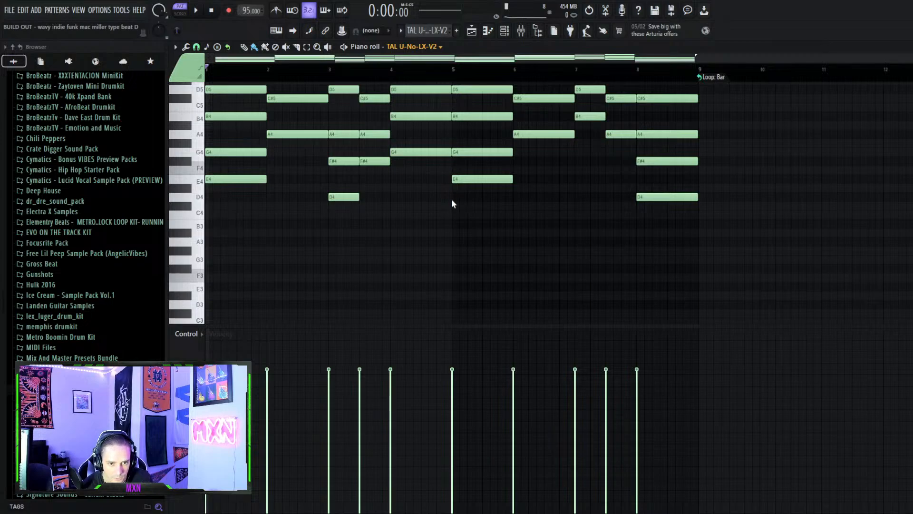
pyautogui.click(437, 163)
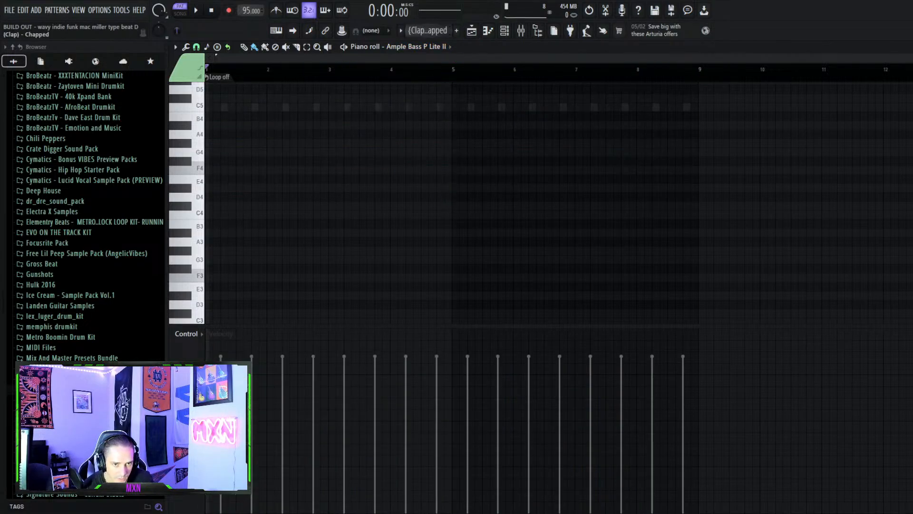
pyautogui.hotkey('ctrl', 'v')
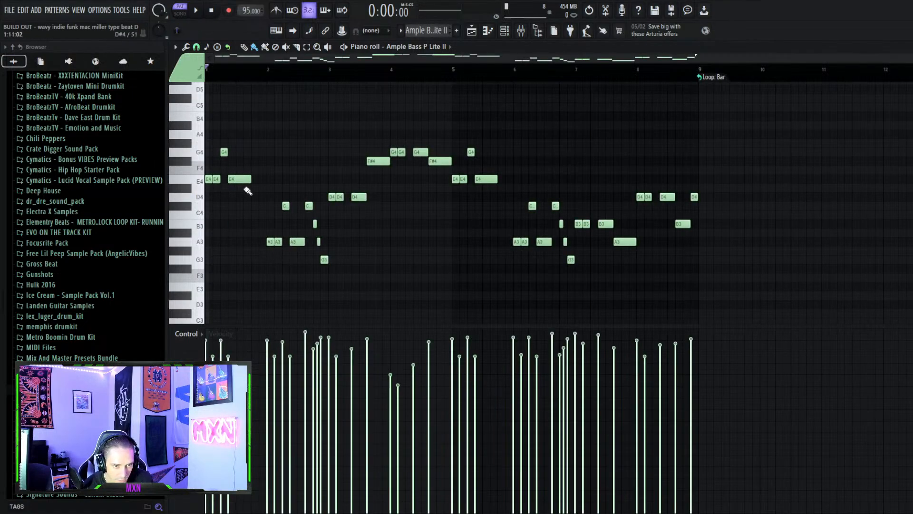
# - Audition the C4 and C#4 keys of the Ample Bass P Lite II in the piano roll
pyautogui.click(195, 216)
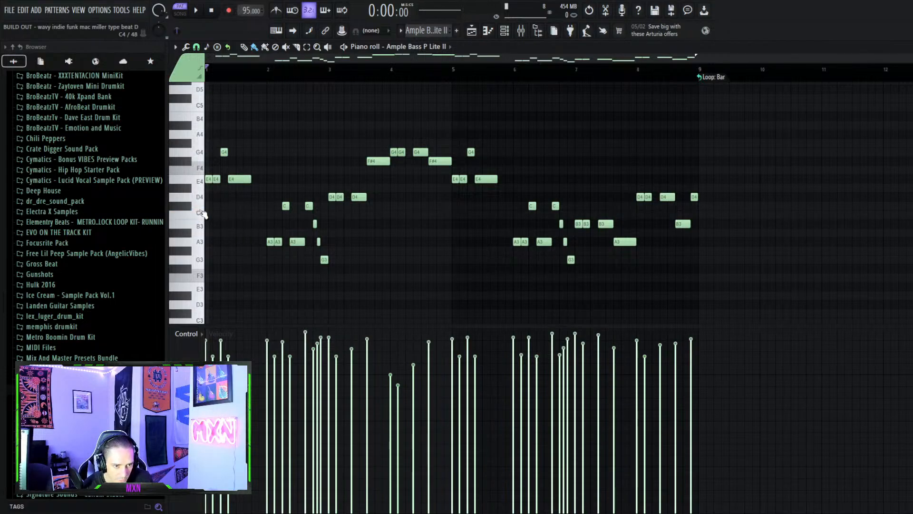
pyautogui.click(180, 206)
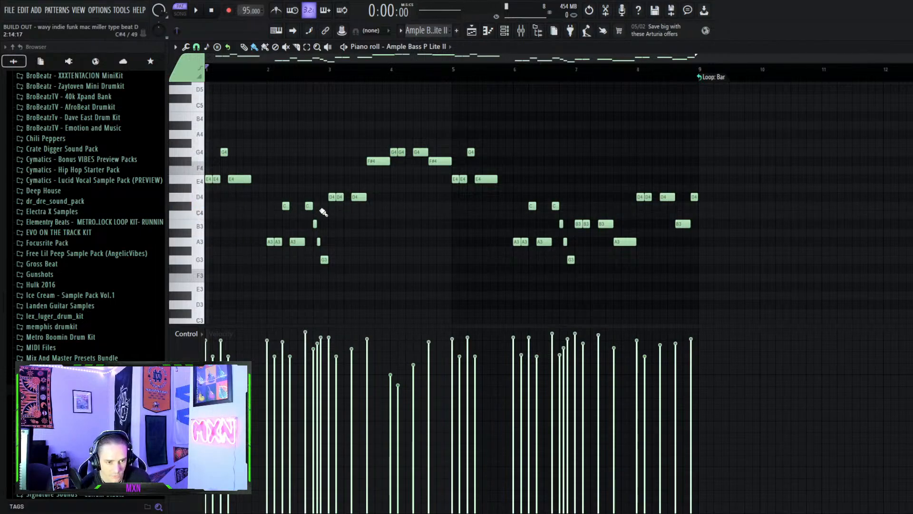
pyautogui.click(184, 211)
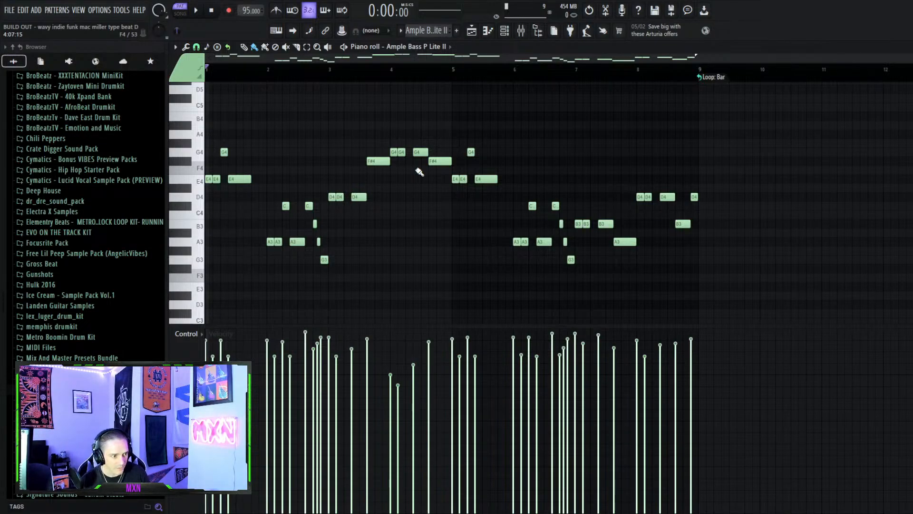
# - Return to the playlist, set the song position to bar 9, and unmute the MixedOhMXNTag track
pyautogui.click(472, 31)
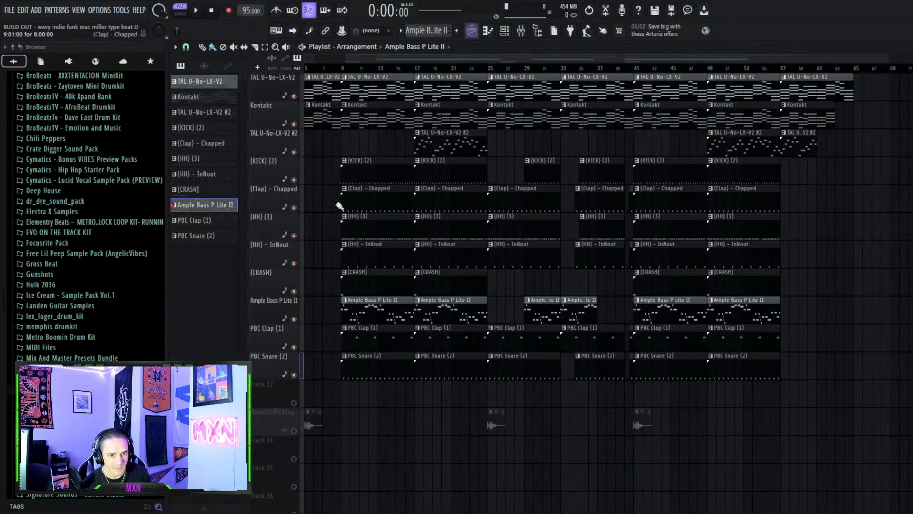
pyautogui.scroll(-2, 336, 138)
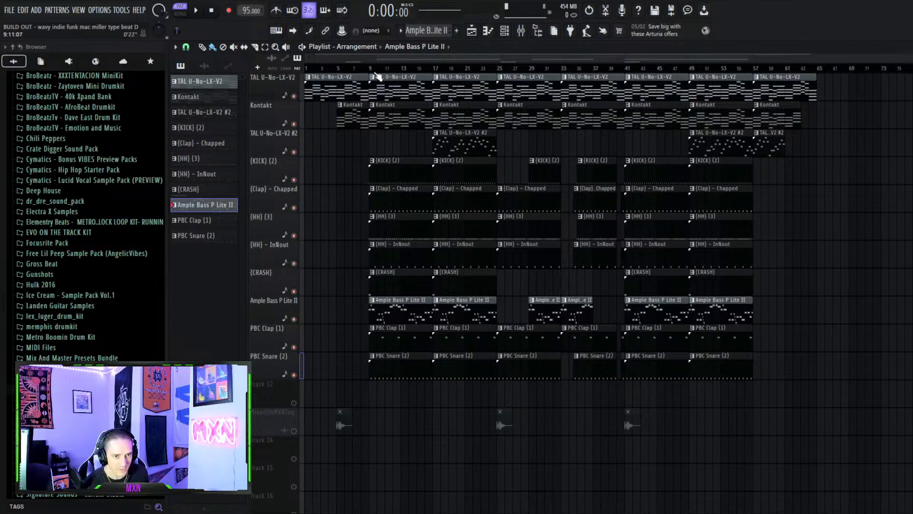
pyautogui.click(370, 68)
pyautogui.click(293, 430)
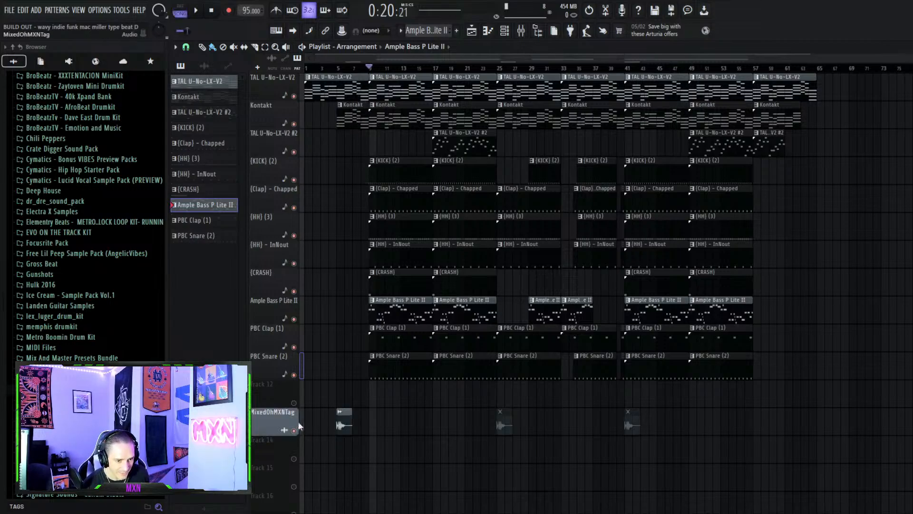
# - Play the arrangement from bar 5, soloing the MixedOhMXNTag track briefly before restoring all tracks, and stop playback around bar 25
pyautogui.click(338, 68)
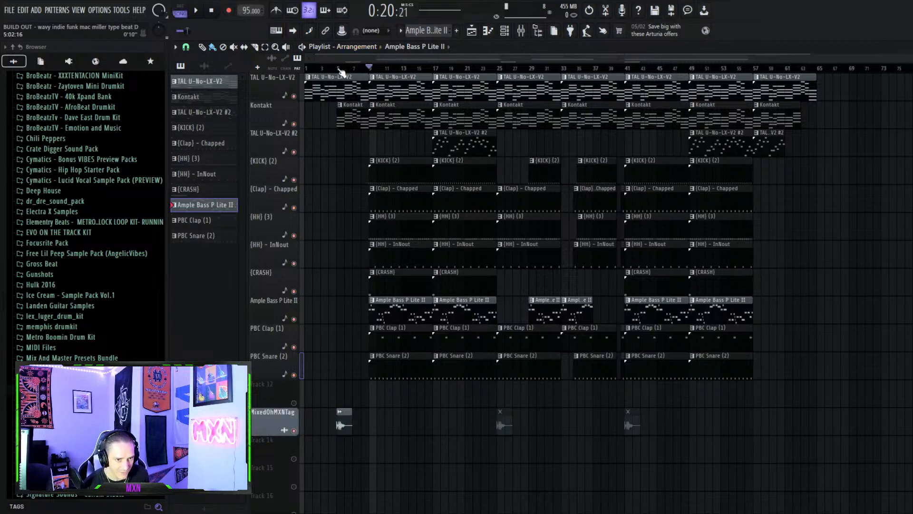
pyautogui.rightClick(294, 430)
pyautogui.press('space')
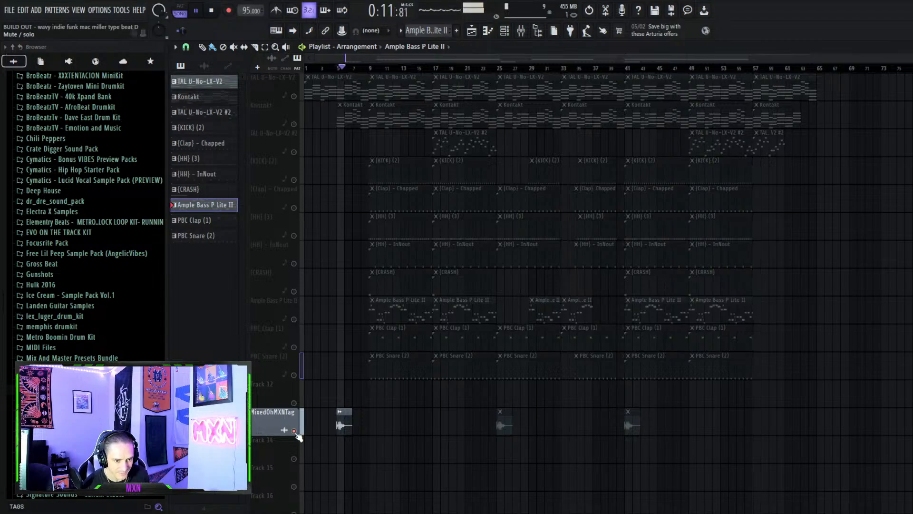
pyautogui.rightClick(295, 431)
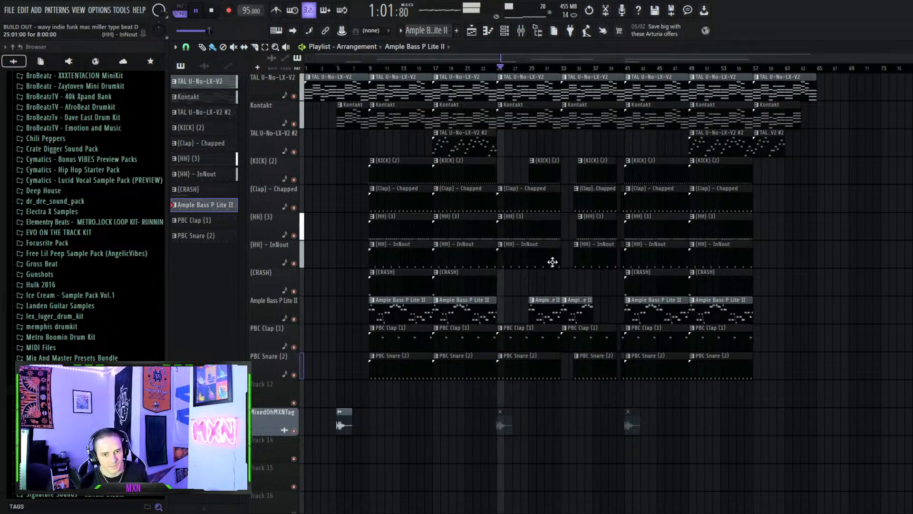
pyautogui.press('space')
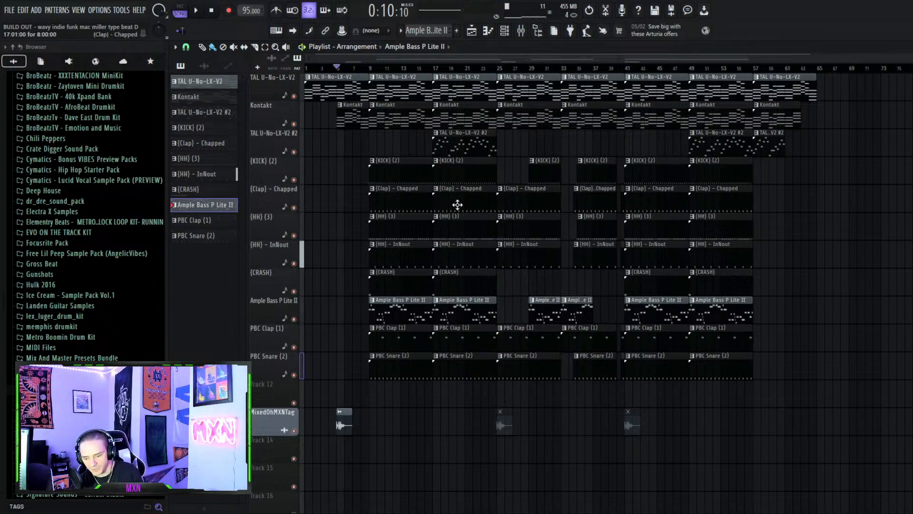